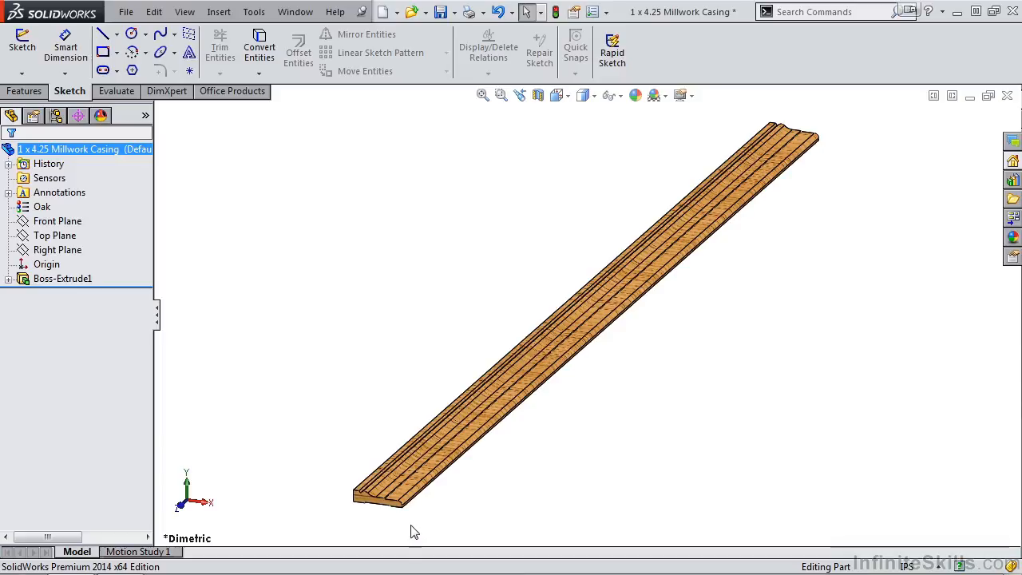
Open the profile sketch of the finished casing's extrusion and view it face-on to examine its dimensions and relations
scroll(395, 507, down, 10)
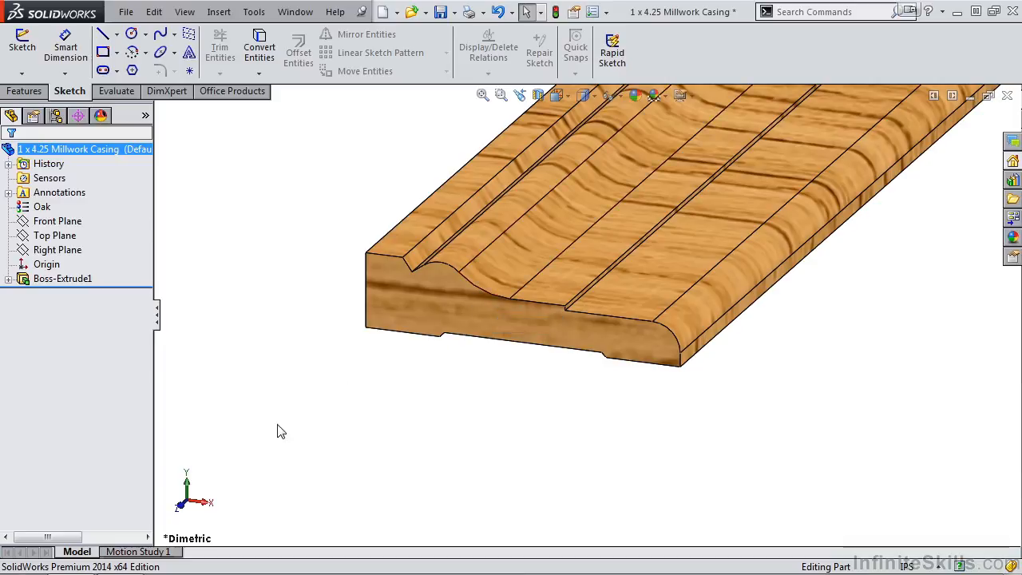
click(8, 279)
click(40, 292)
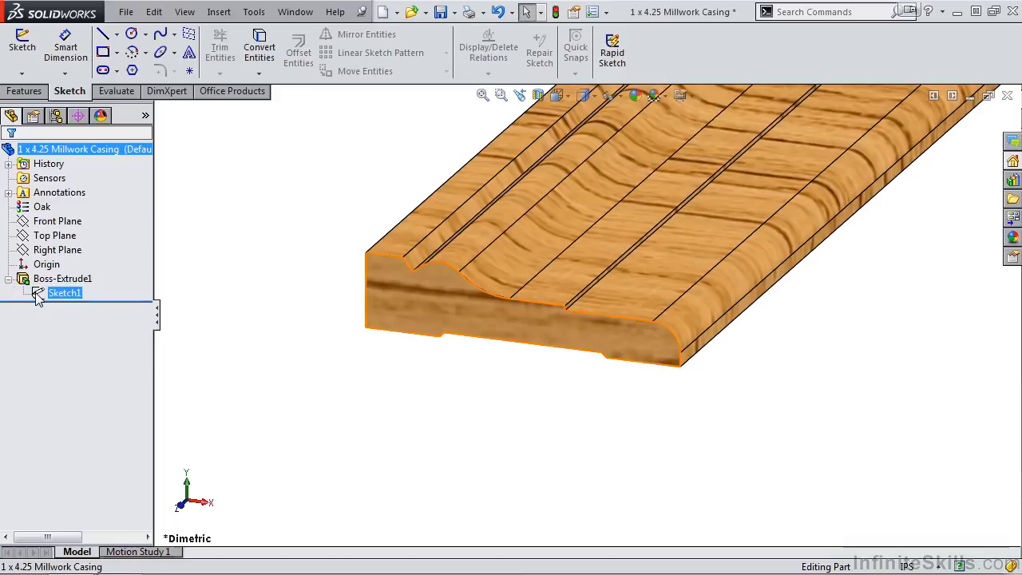
click(46, 249)
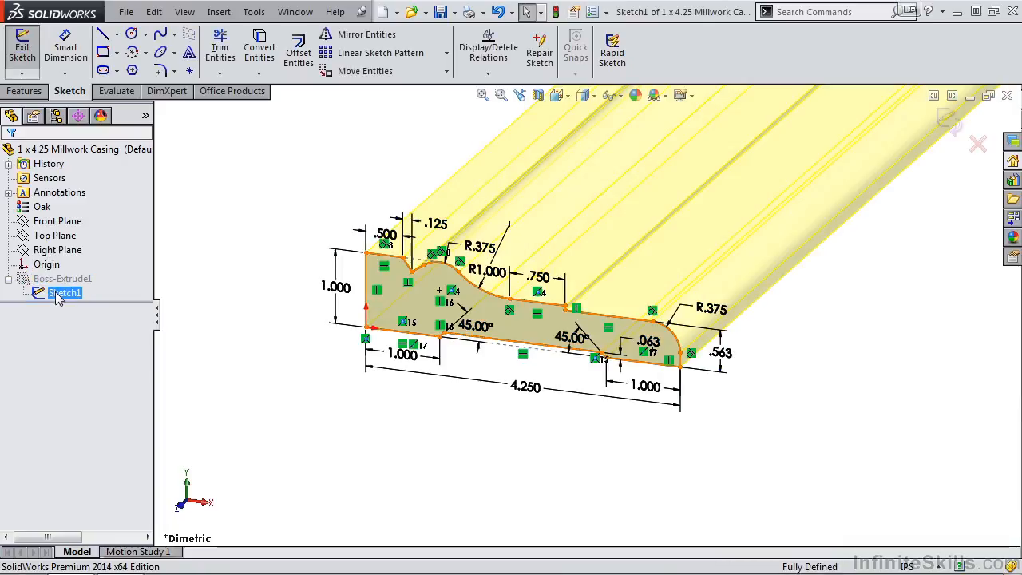
click(86, 268)
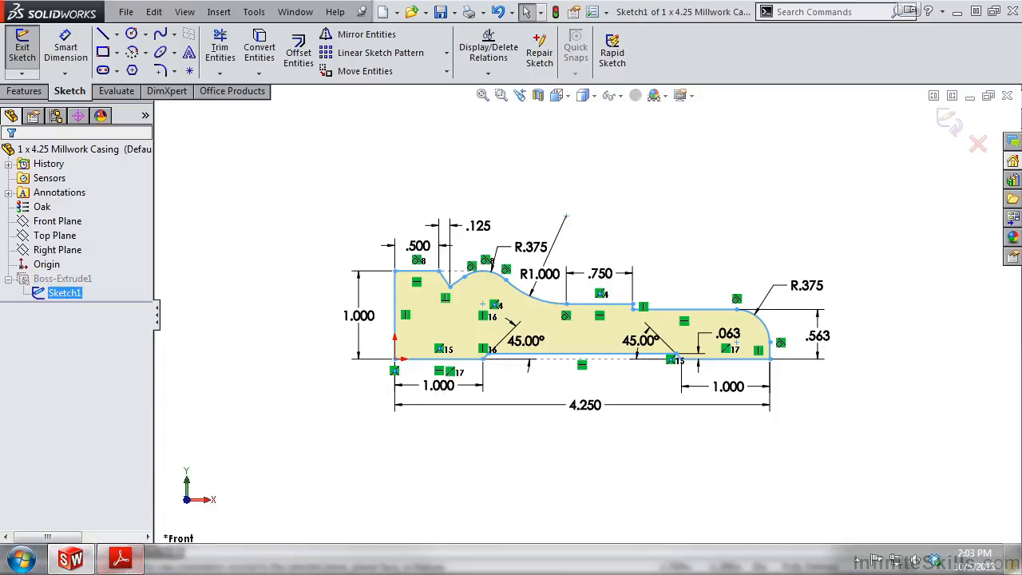
Switch to Adobe Reader to examine the millwork casing PDF drawing, and return to SolidWorks
click(121, 559)
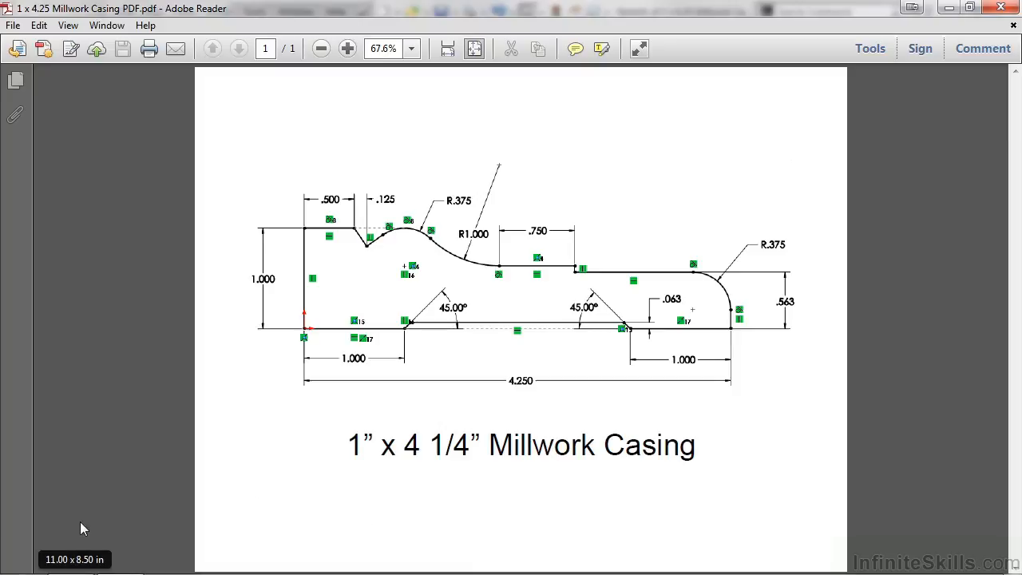
click(70, 559)
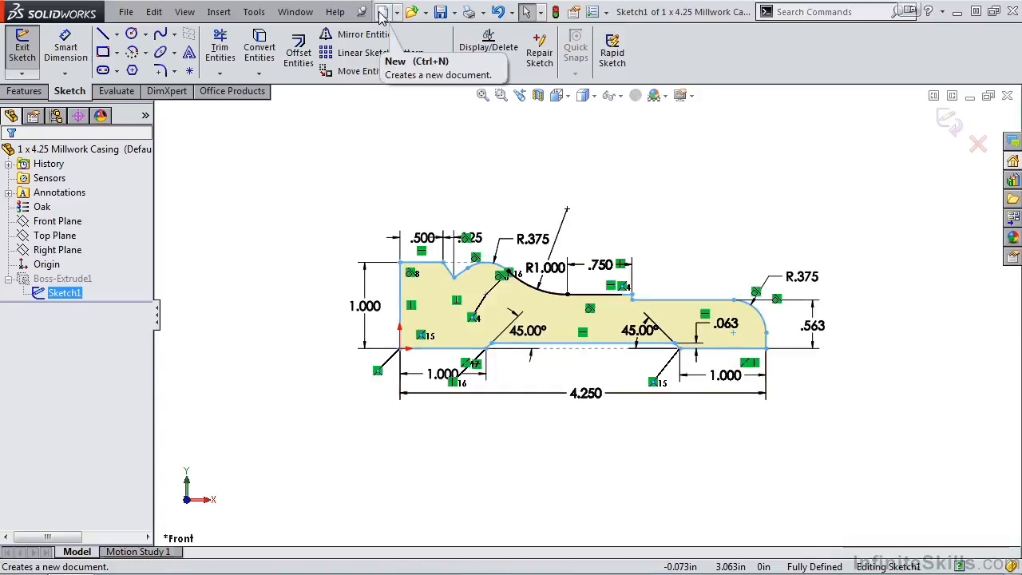
Create a new part and set its document units to IPS (inch, pound, second)
click(381, 13)
click(570, 414)
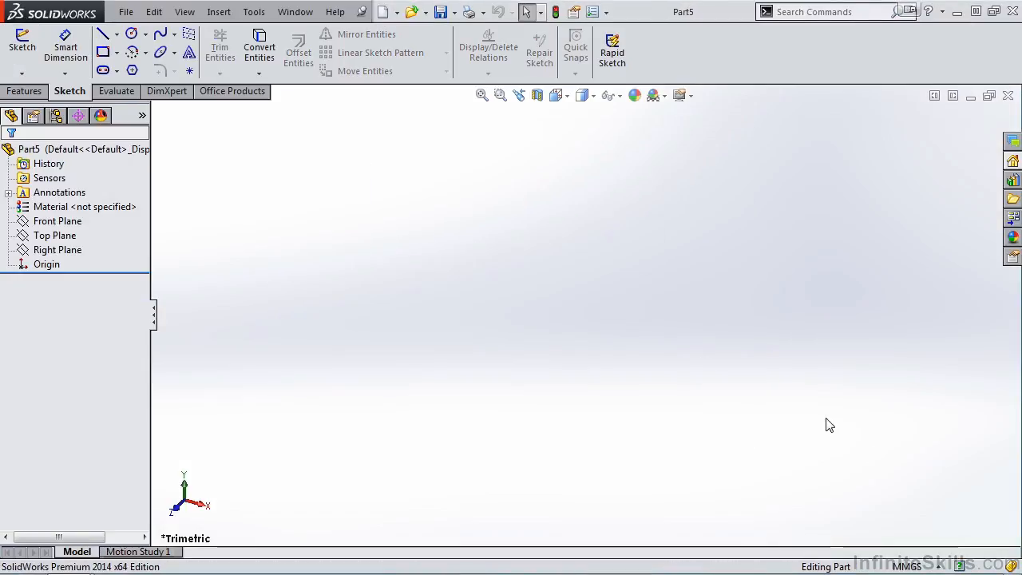
click(906, 566)
click(905, 525)
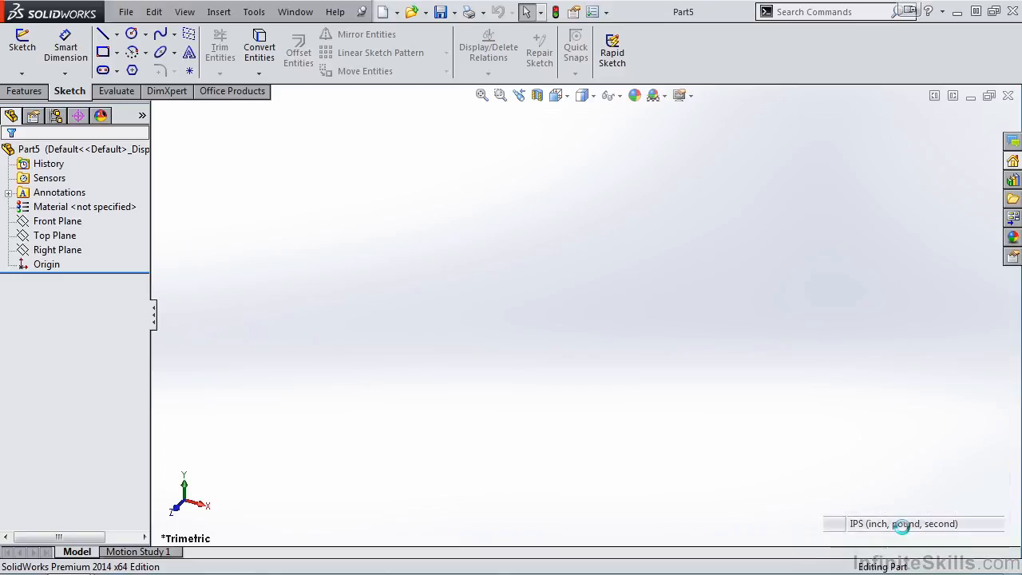
Sketch on the Front Plane a vertical line about 1.03 in up from the origin and a horizontal line about 0.49 in to its right
click(27, 48)
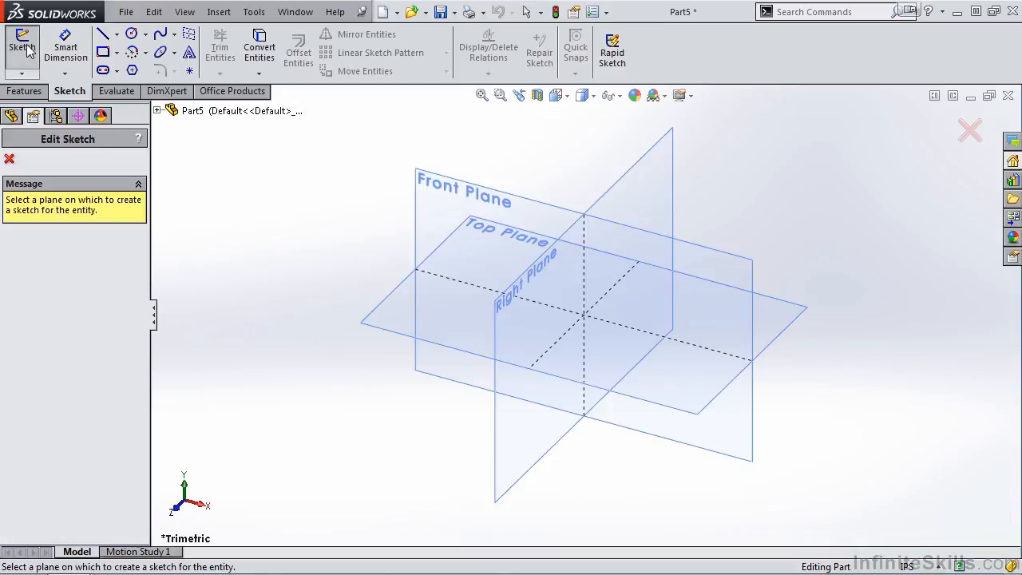
click(450, 202)
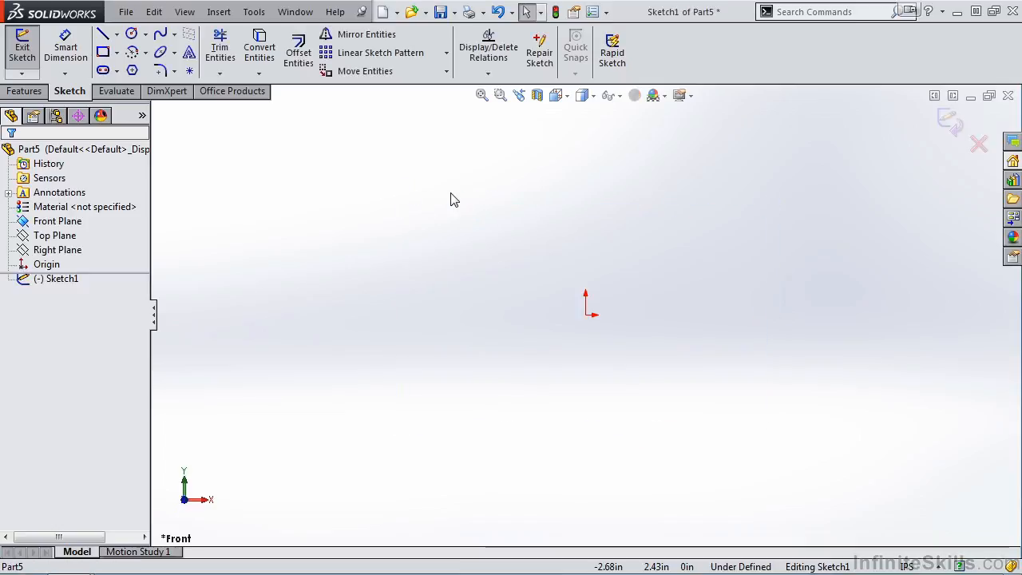
click(103, 35)
click(585, 314)
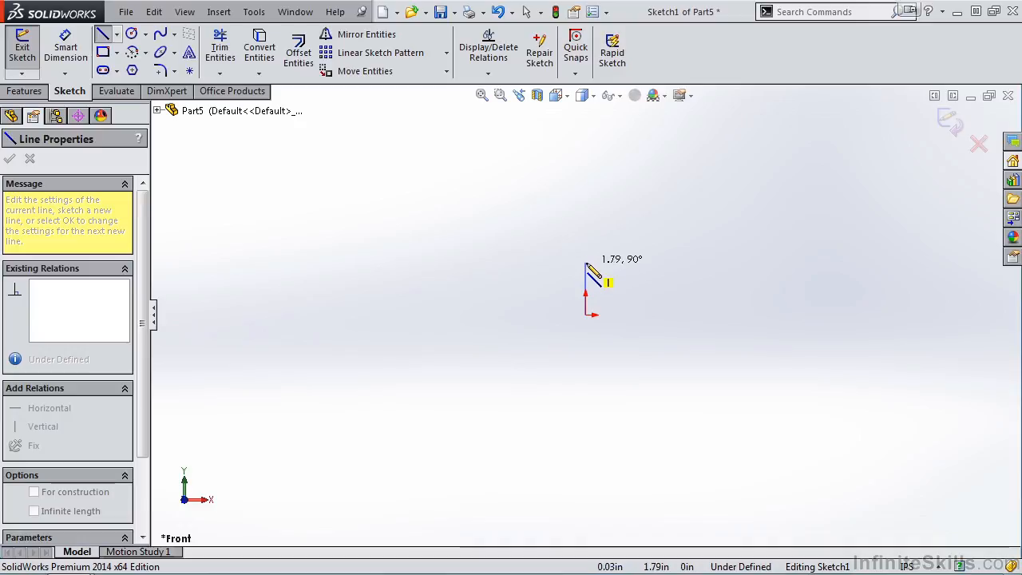
scroll(585, 275, down, 4)
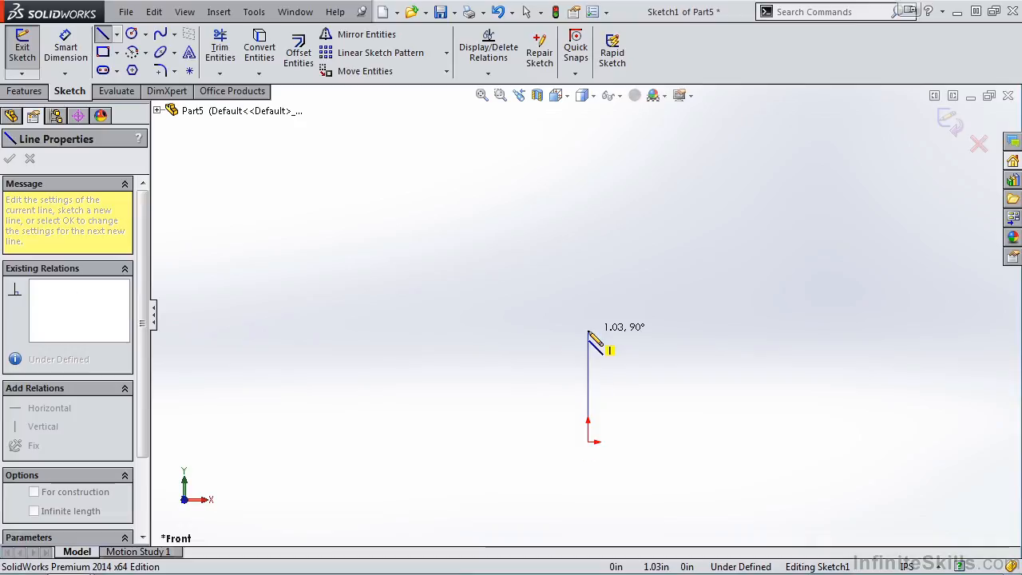
click(588, 331)
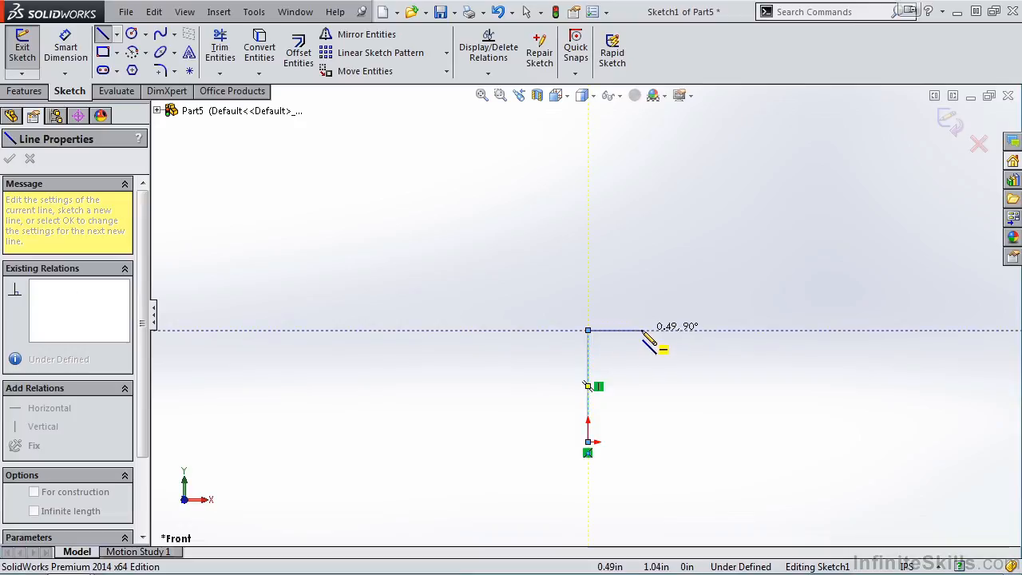
click(645, 330)
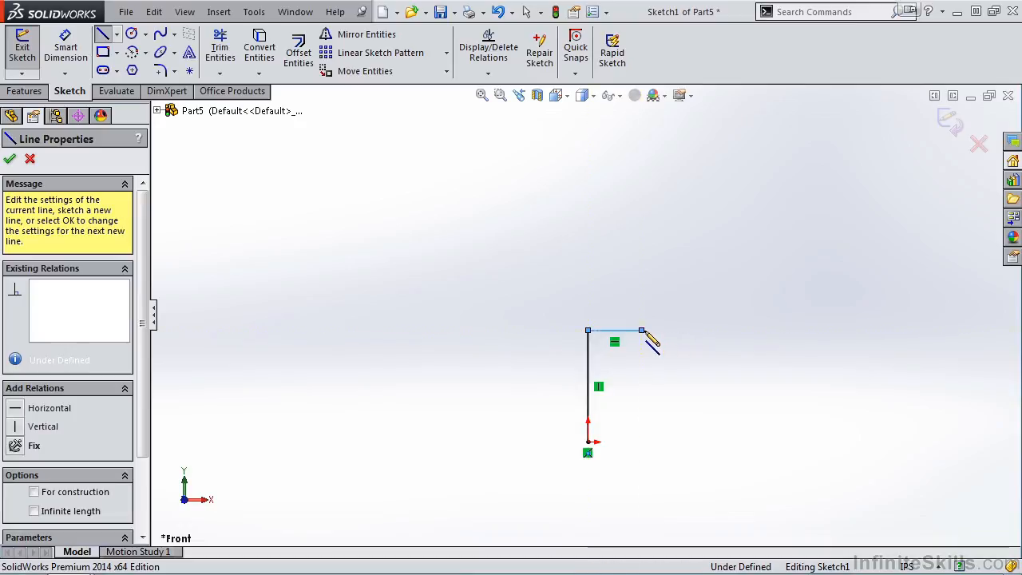
Continue the profile with a V-notch of two perpendicular lines, followed by a convex tangent arc and a concave tangent arc
scroll(663, 352, down, 5)
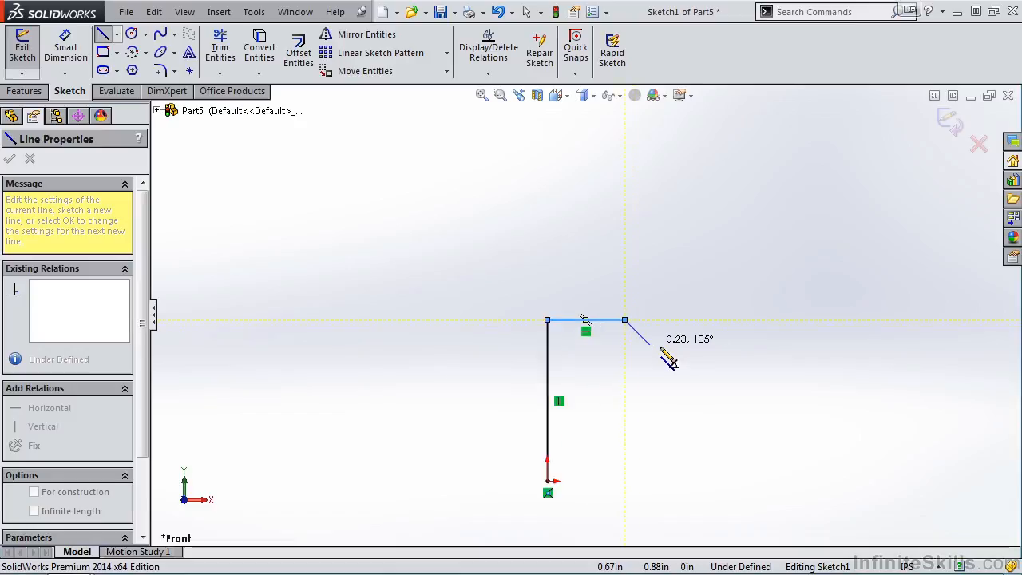
click(623, 343)
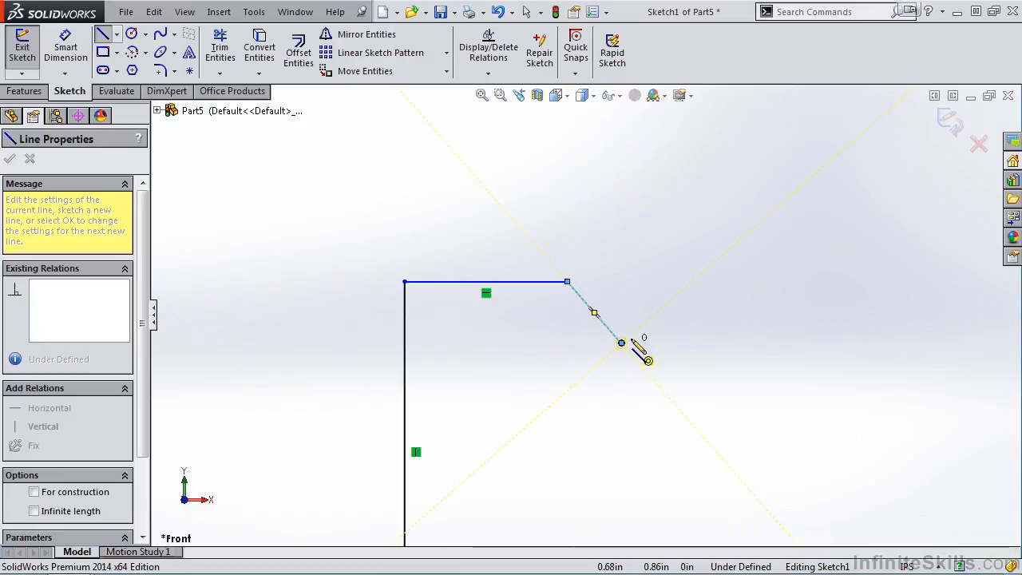
click(665, 305)
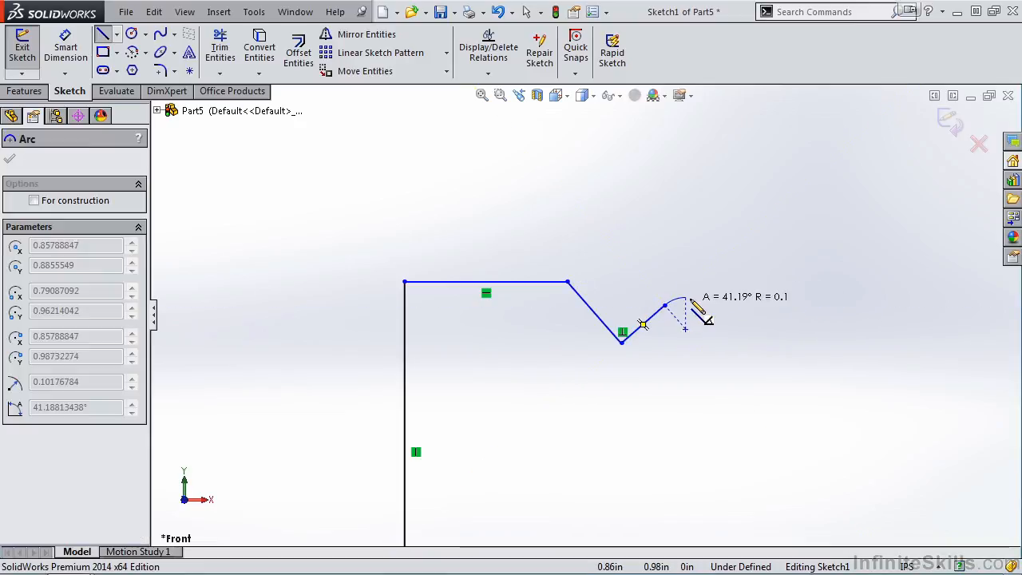
click(845, 335)
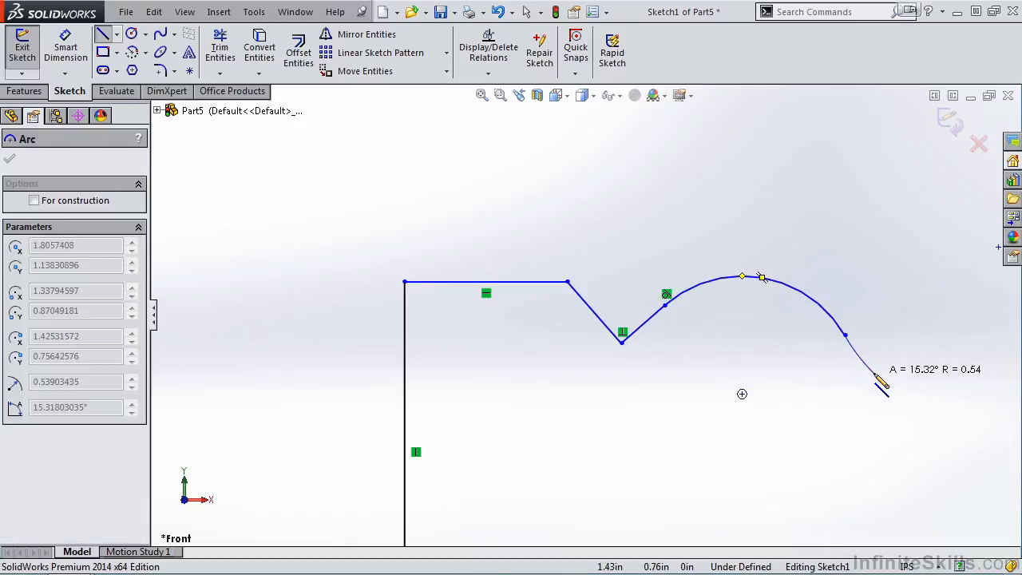
click(929, 385)
Extend the profile with a horizontal line about 0.78 in long, a short vertical step down, and another horizontal line
key(z)
key(z)
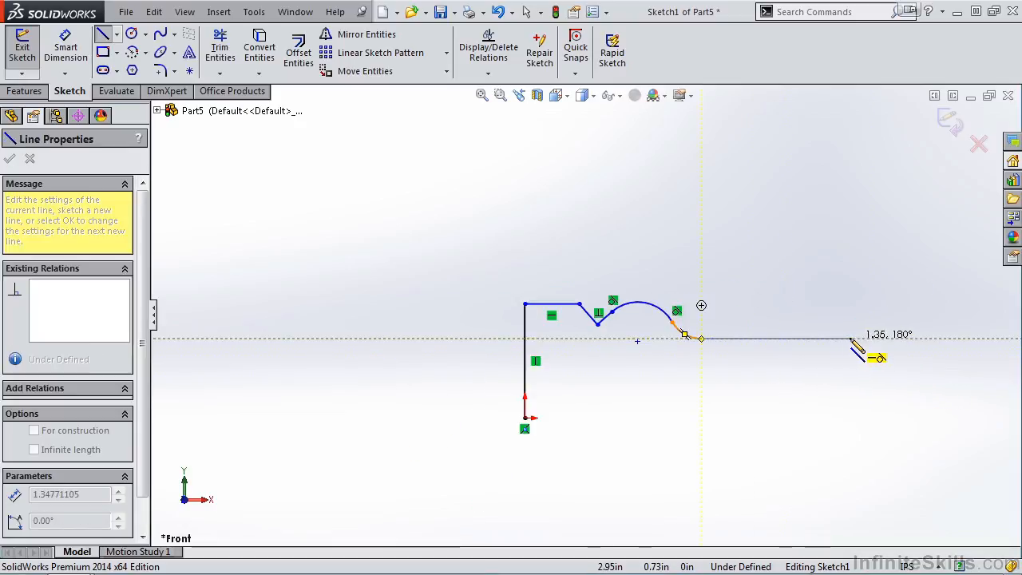
click(789, 341)
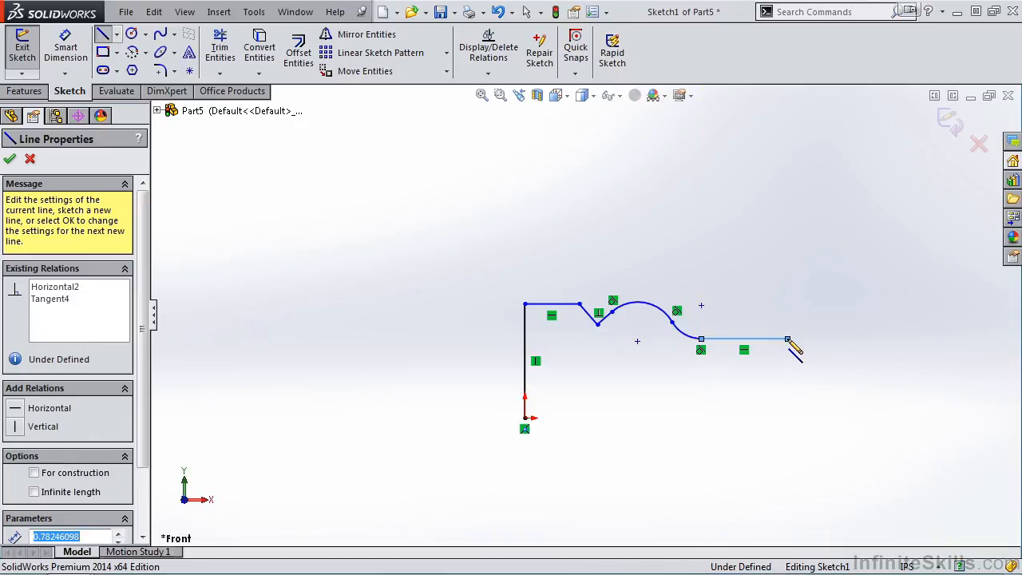
scroll(791, 345, down, 2)
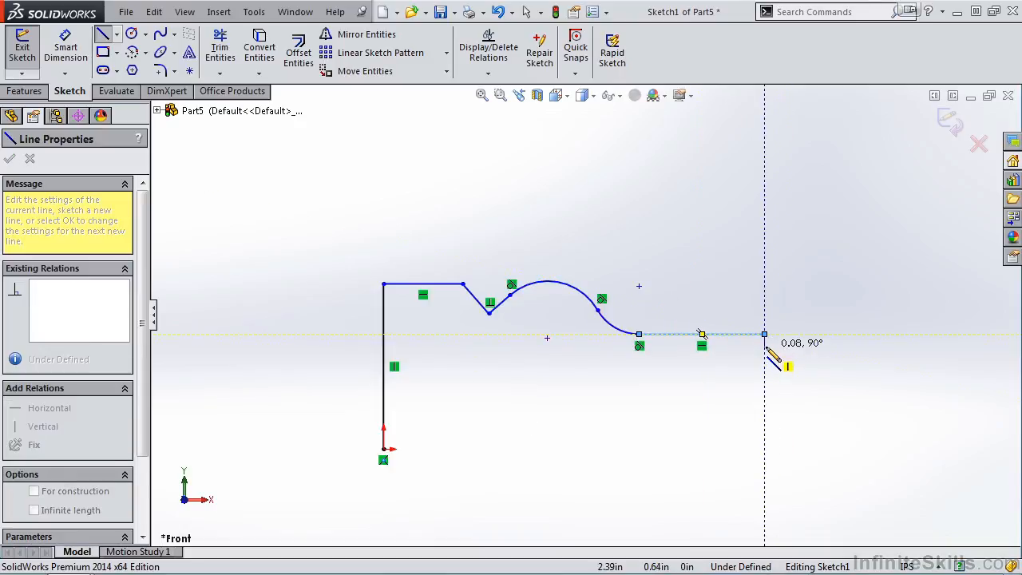
click(765, 345)
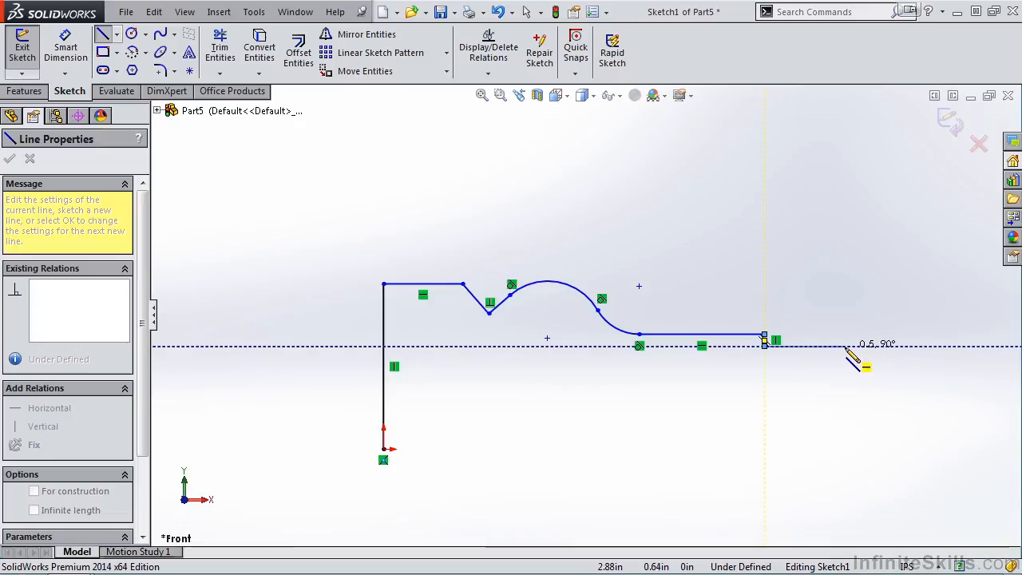
click(898, 345)
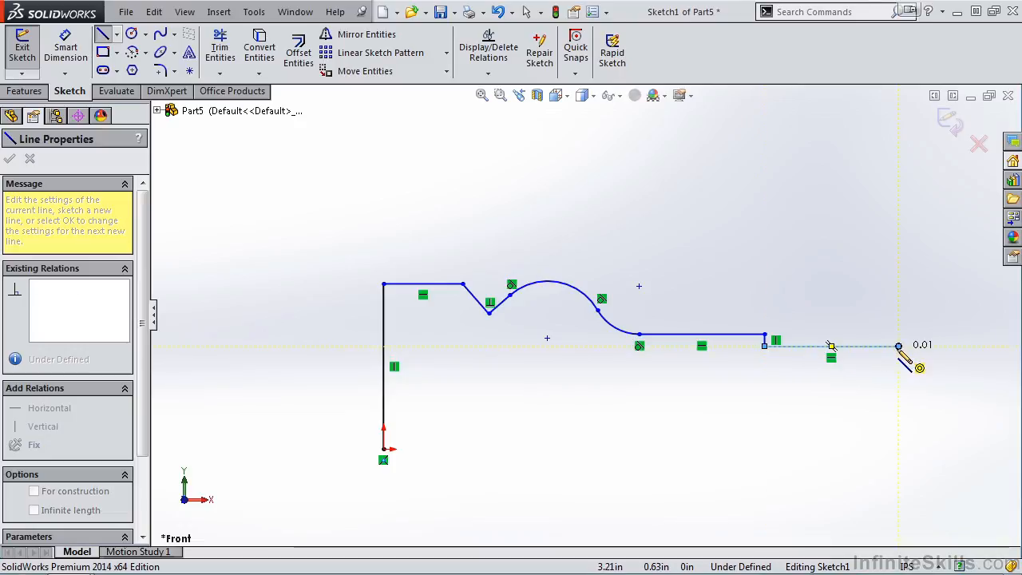
Round the profile's right end with a tangent arc and draw a vertical line about 0.41 in down to the origin's level
mouse_move(900, 347)
click(936, 384)
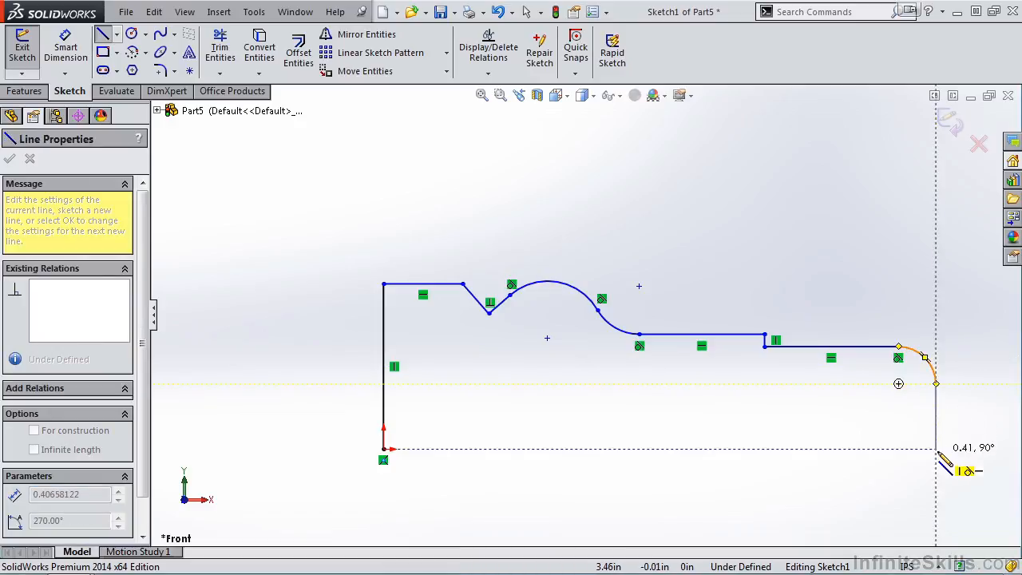
click(937, 450)
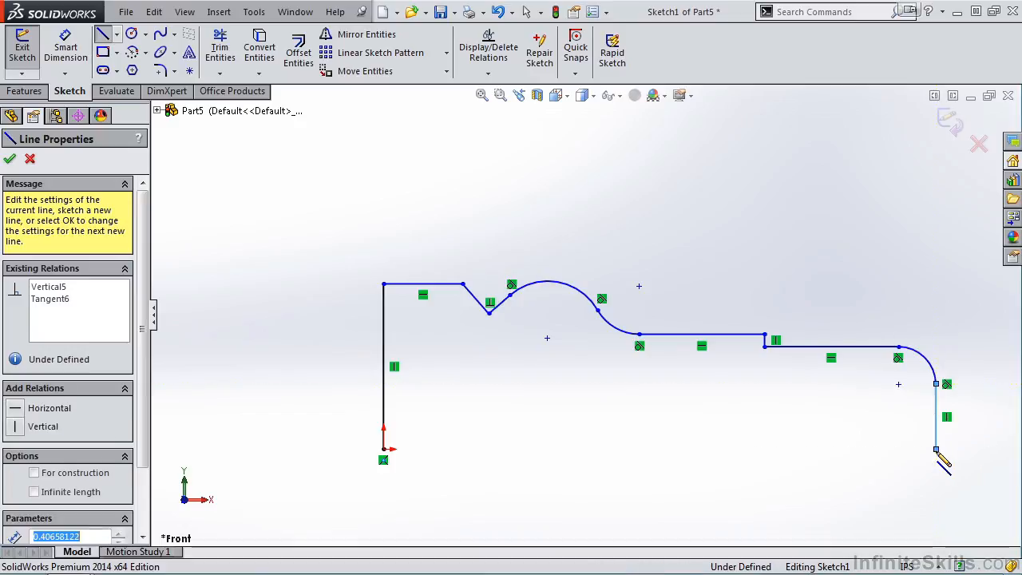
Close the profile back to the origin with a bottom edge containing a shallow relief groove with angled sides
click(823, 449)
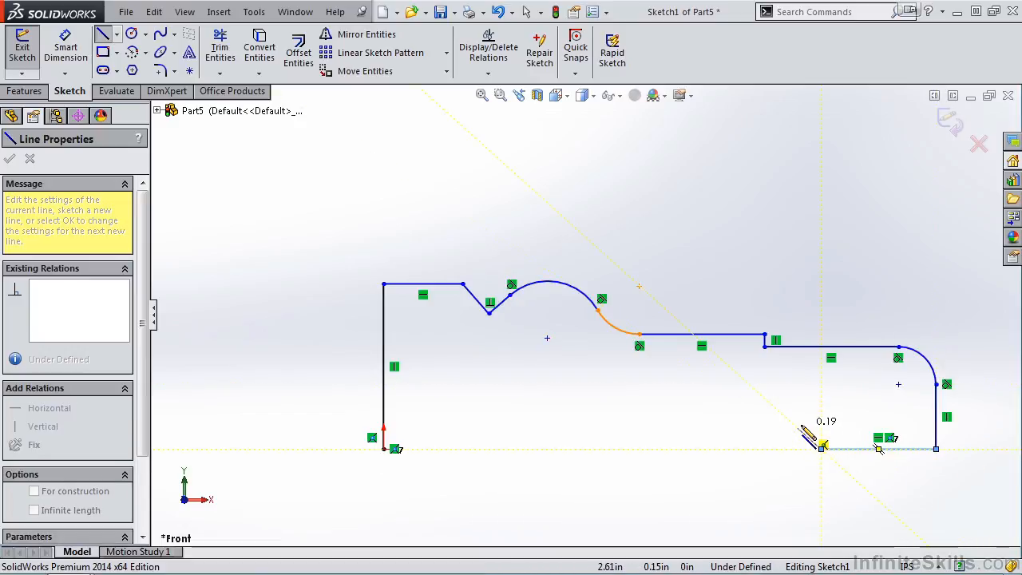
click(798, 428)
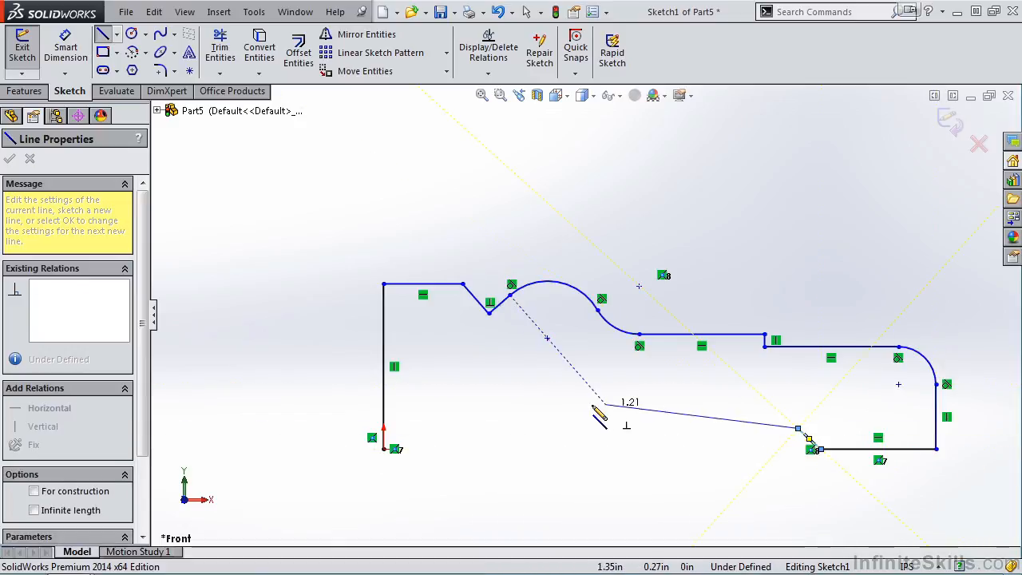
click(539, 429)
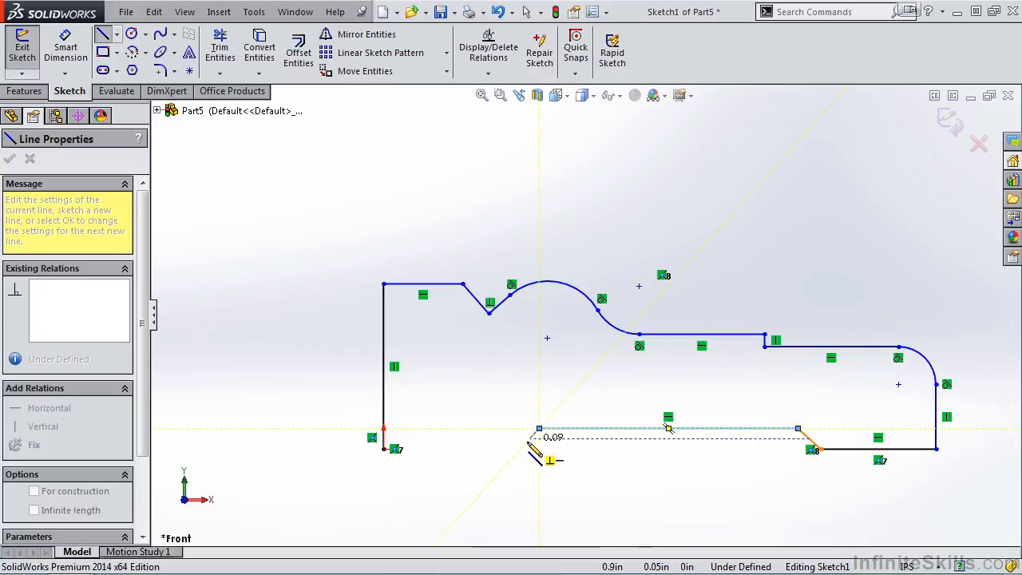
click(520, 449)
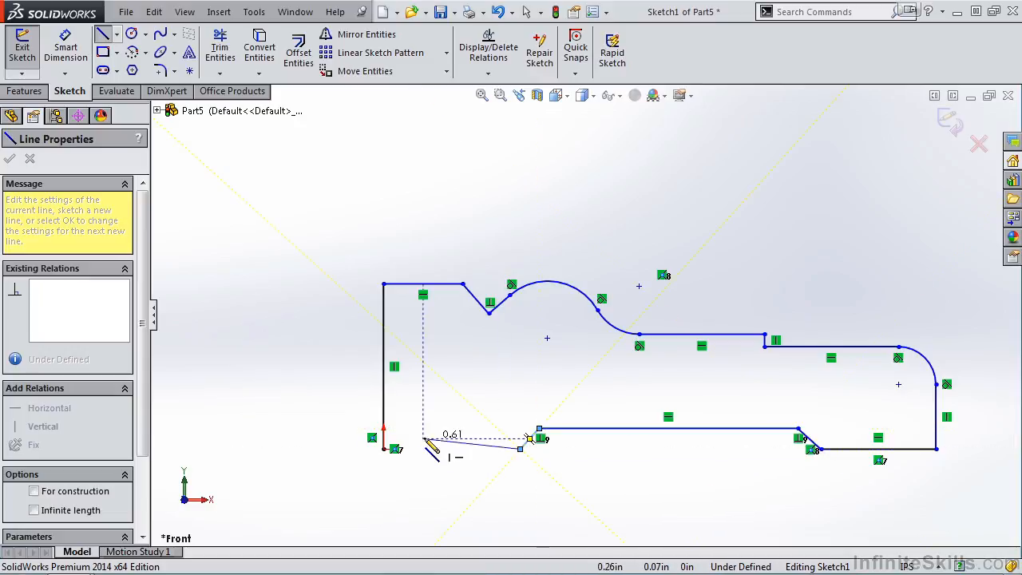
click(384, 449)
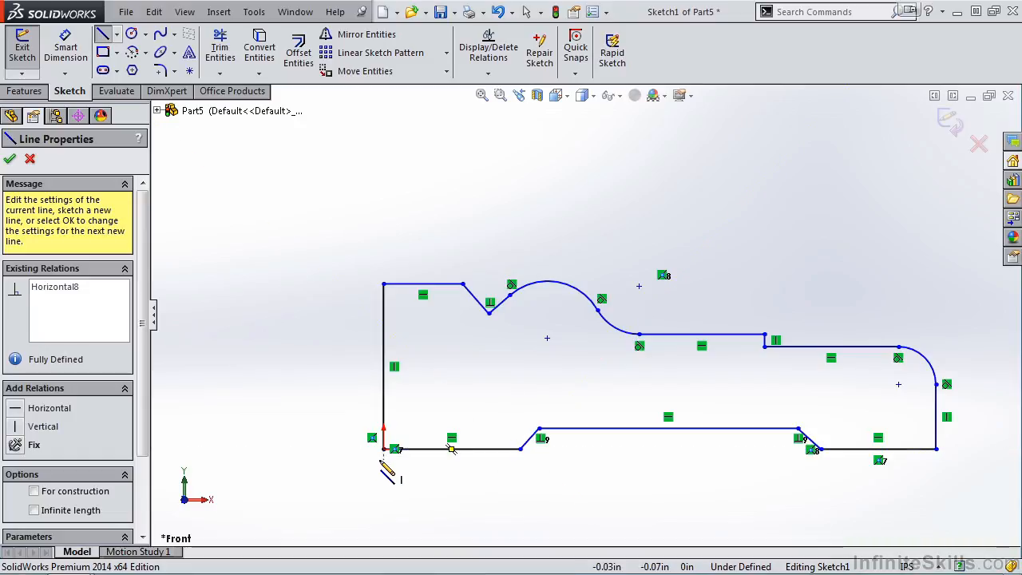
key(Escape)
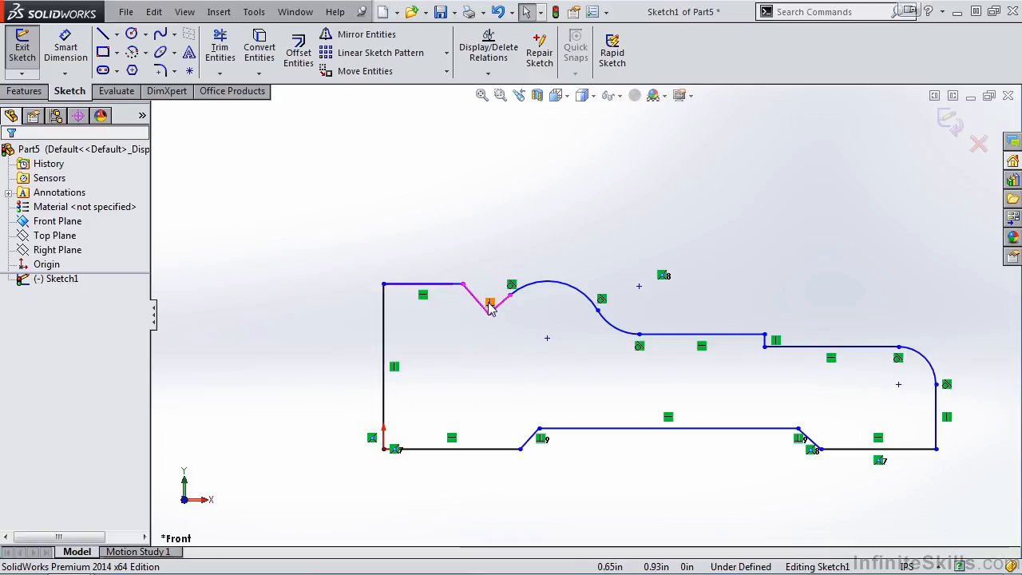
Add a tangent relation between the convex arc and the profile's upper-left horizontal line
click(550, 289)
ctrl+click(436, 285)
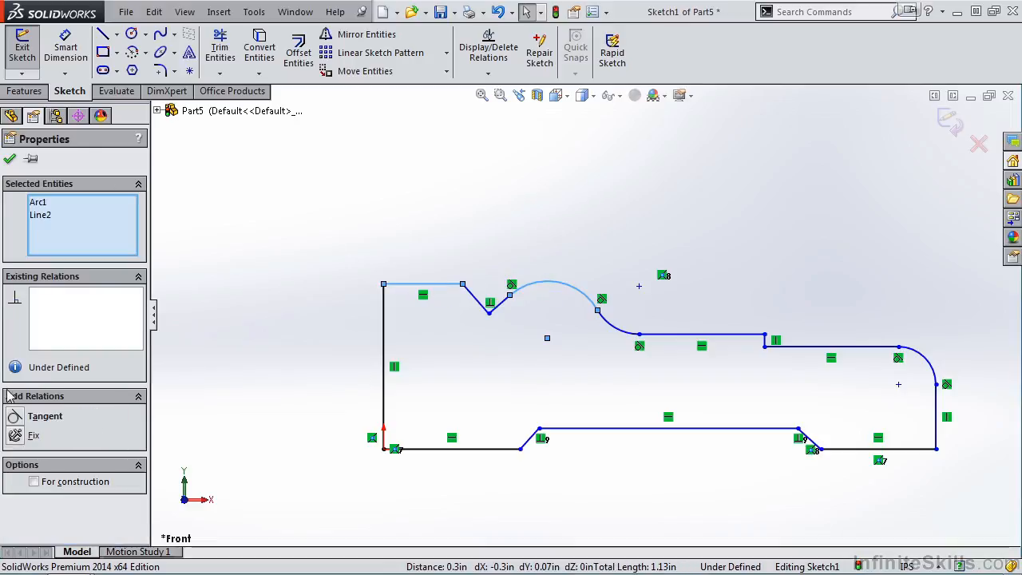
click(17, 423)
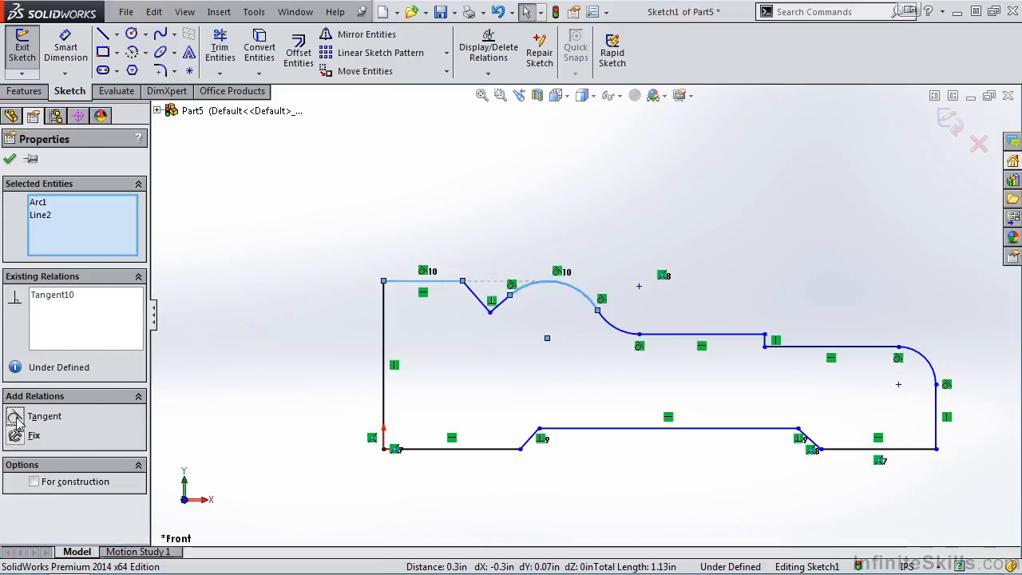
click(9, 159)
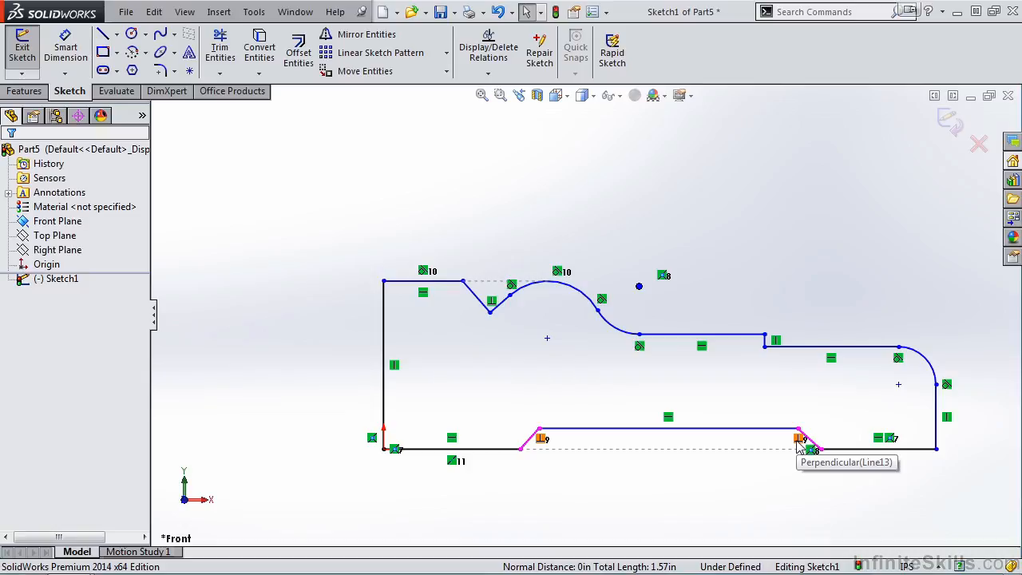
Delete the perpendicular relation between the two angled sides of the bottom relief groove
right_click(800, 441)
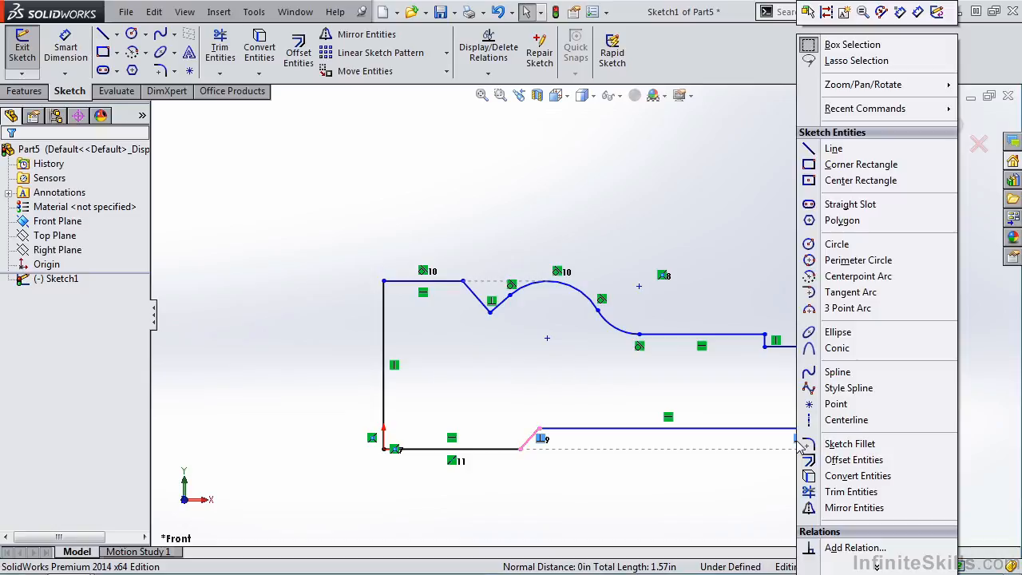
key(Escape)
click(797, 440)
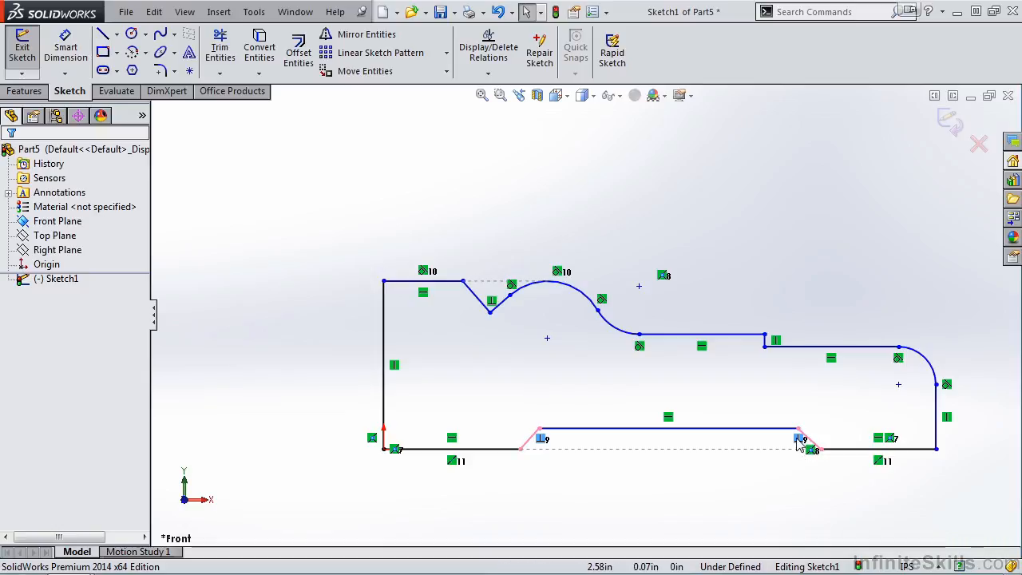
key(Delete)
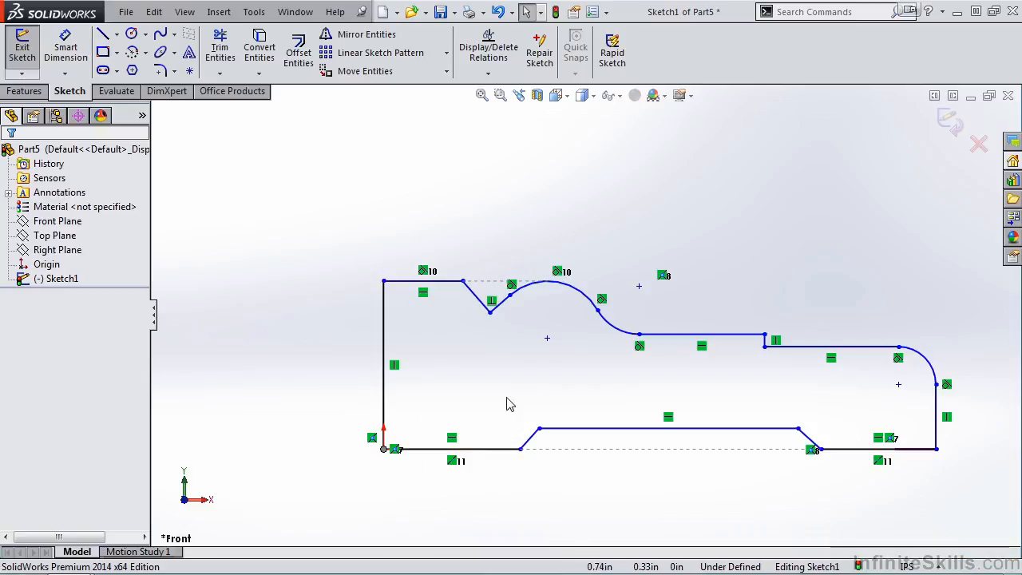
Add a vertical relation between the convex arc's center point and the relief groove's lower-left corner
click(548, 338)
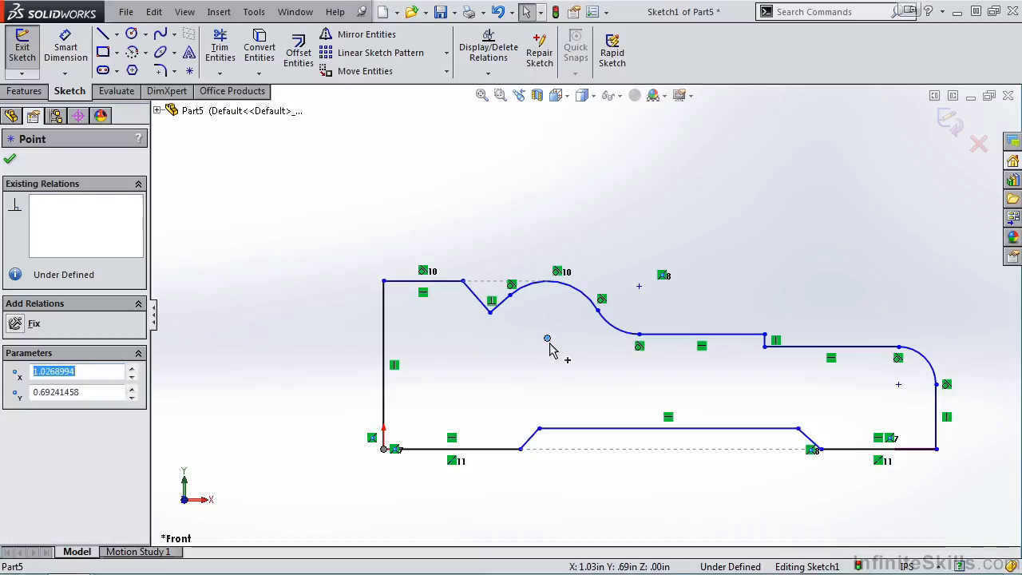
ctrl+click(520, 451)
click(16, 434)
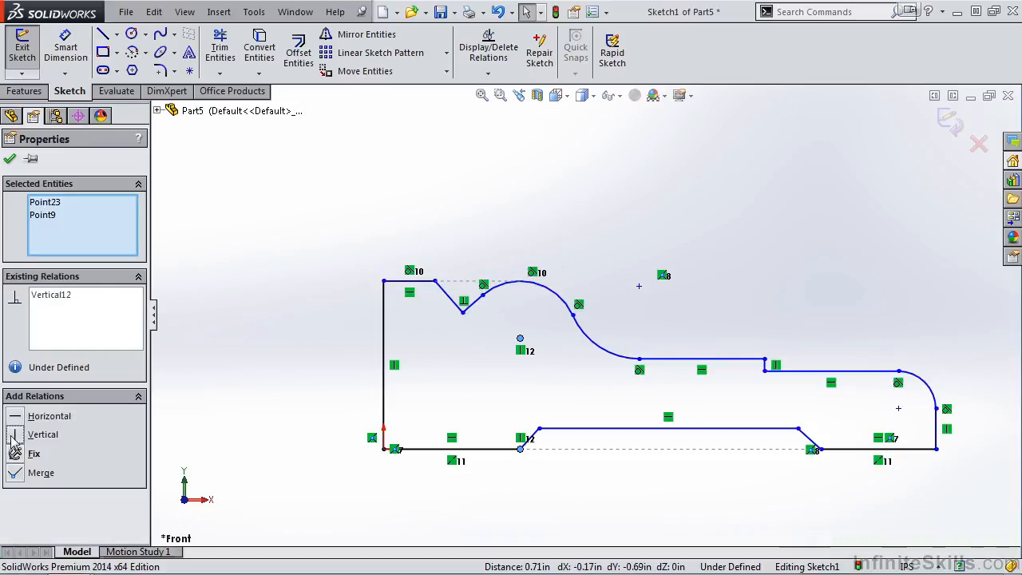
click(9, 158)
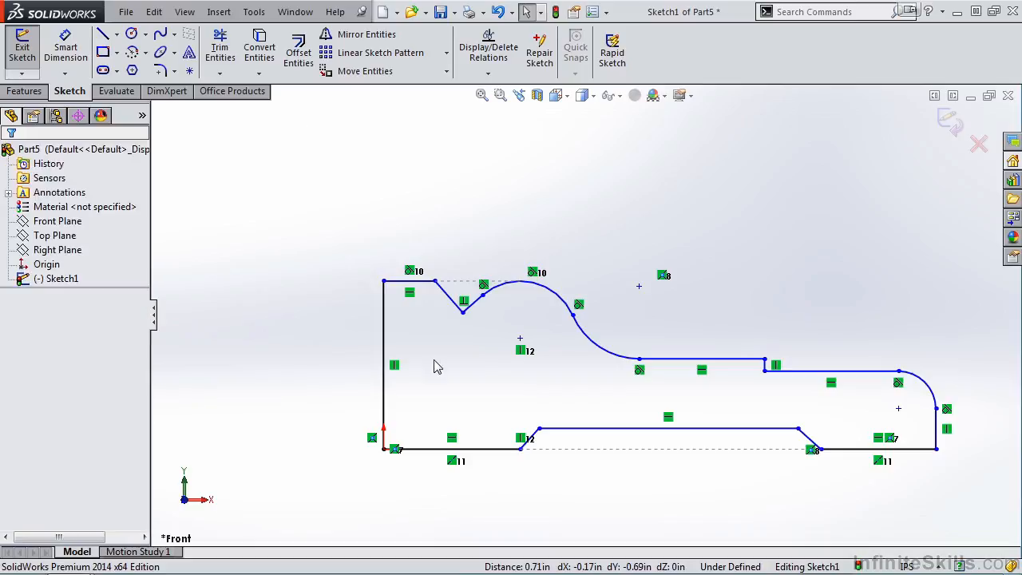
Make the convex arc's center point coincident with the horizontal line that follows the concave arc
click(520, 340)
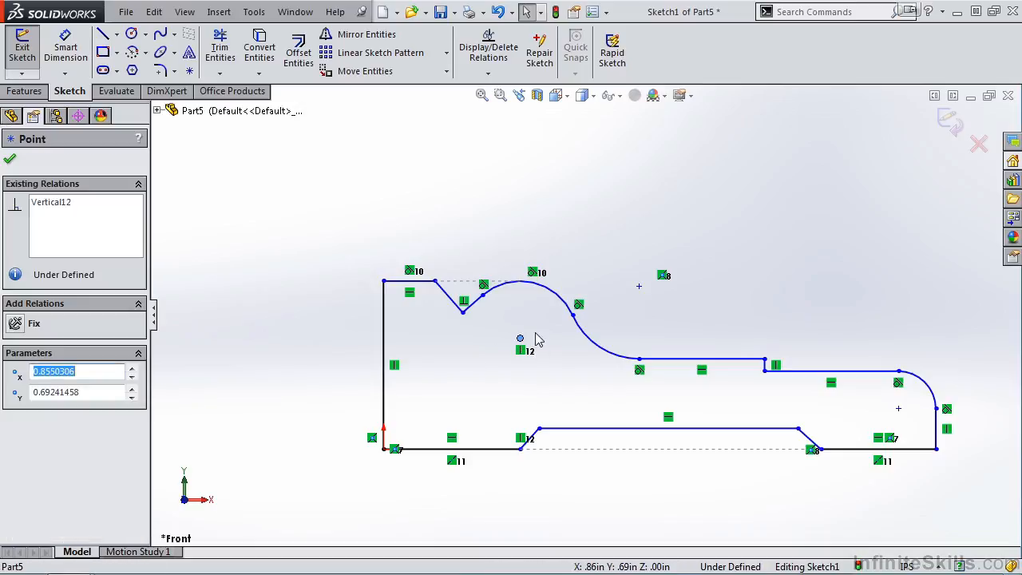
ctrl+click(674, 361)
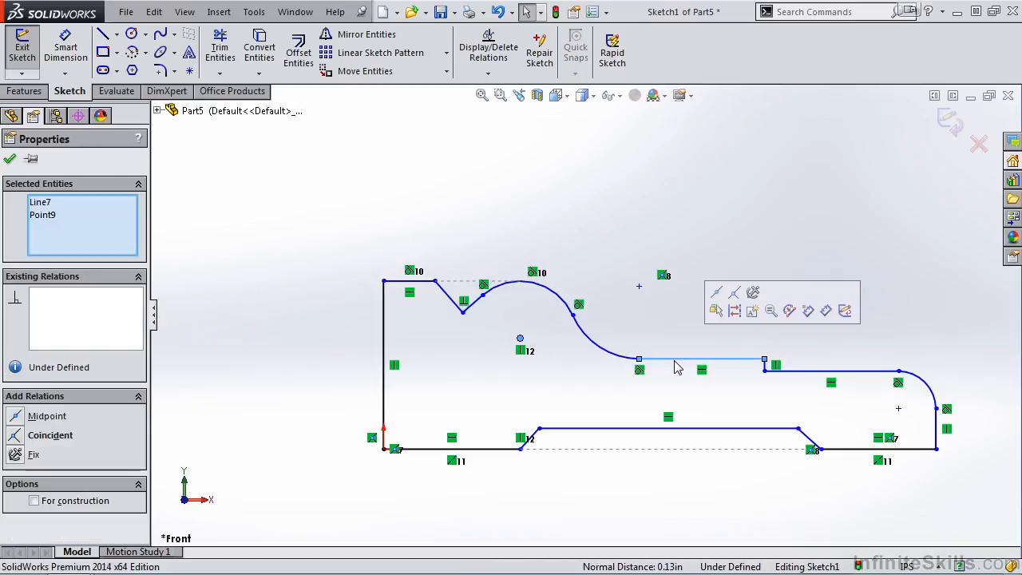
click(22, 437)
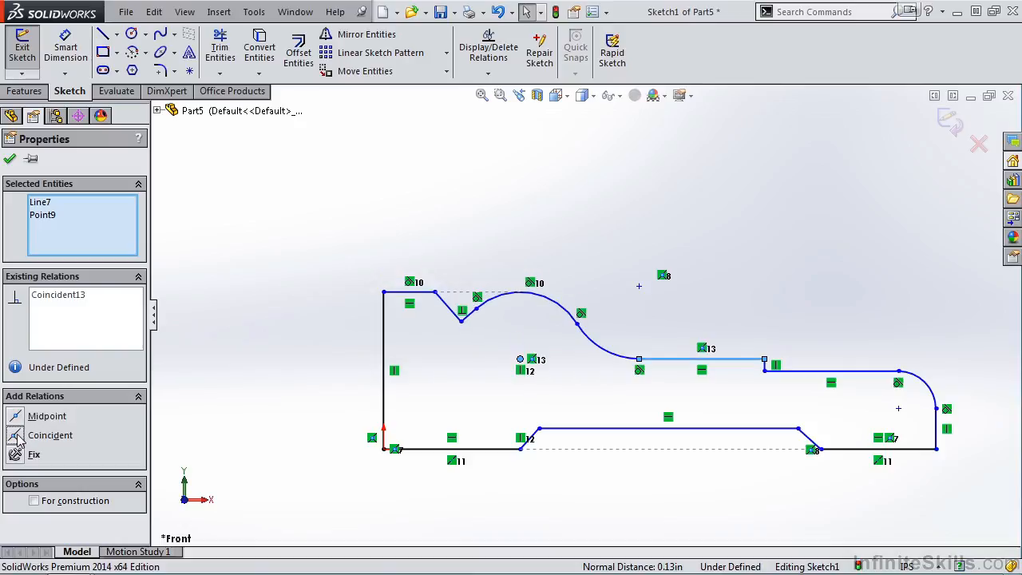
click(10, 158)
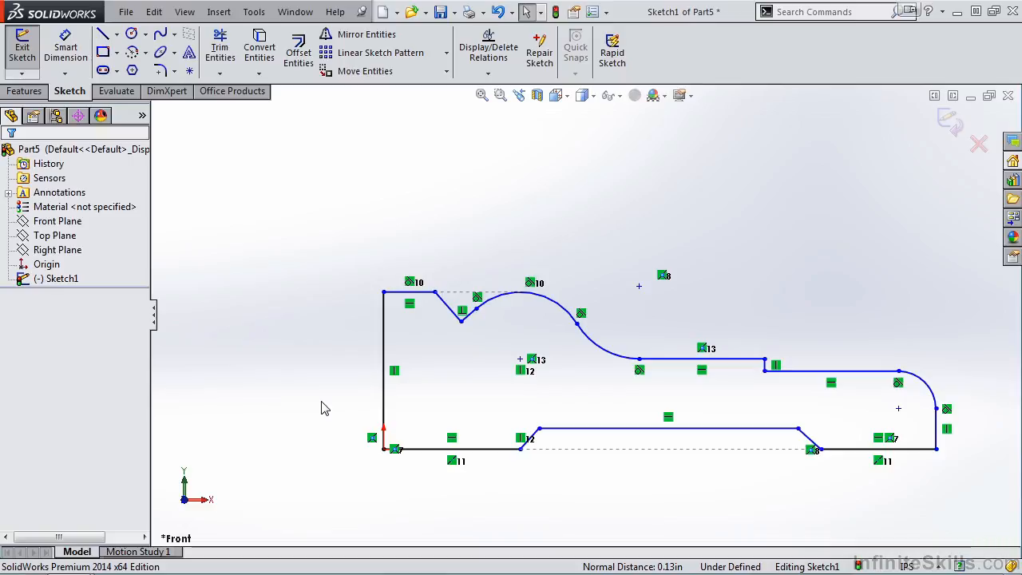
Dimension the profile's left vertical edge at 1 in
click(65, 48)
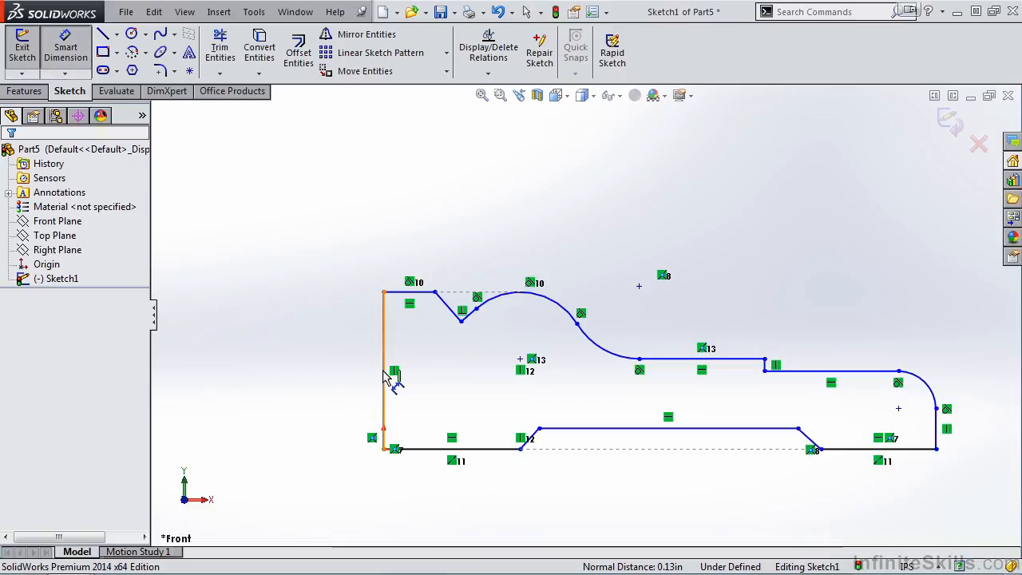
click(382, 373)
click(324, 374)
text(1)
key(Return)
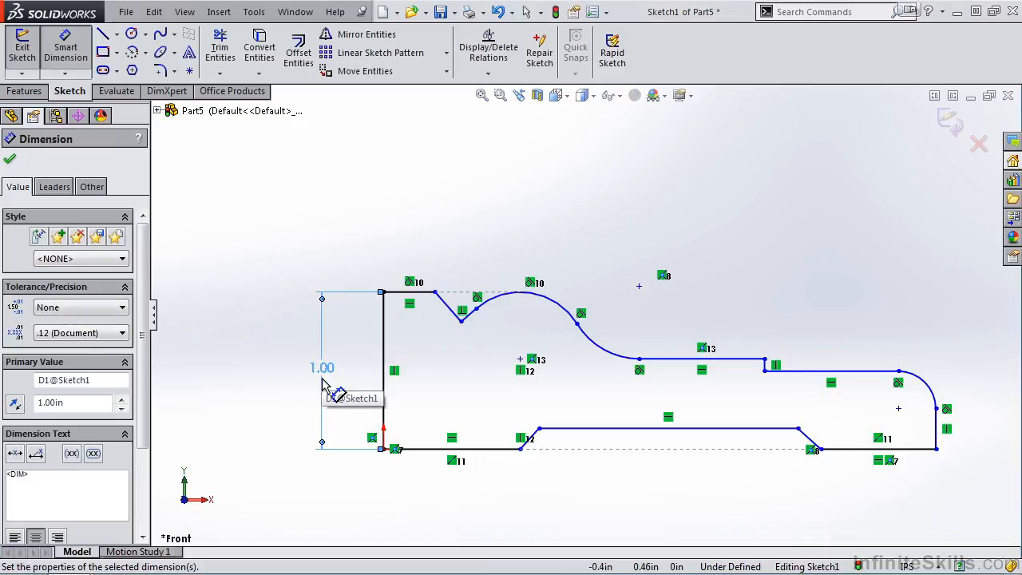
Dimension the overall width between the left and right vertical edges at 4.25 in
click(383, 404)
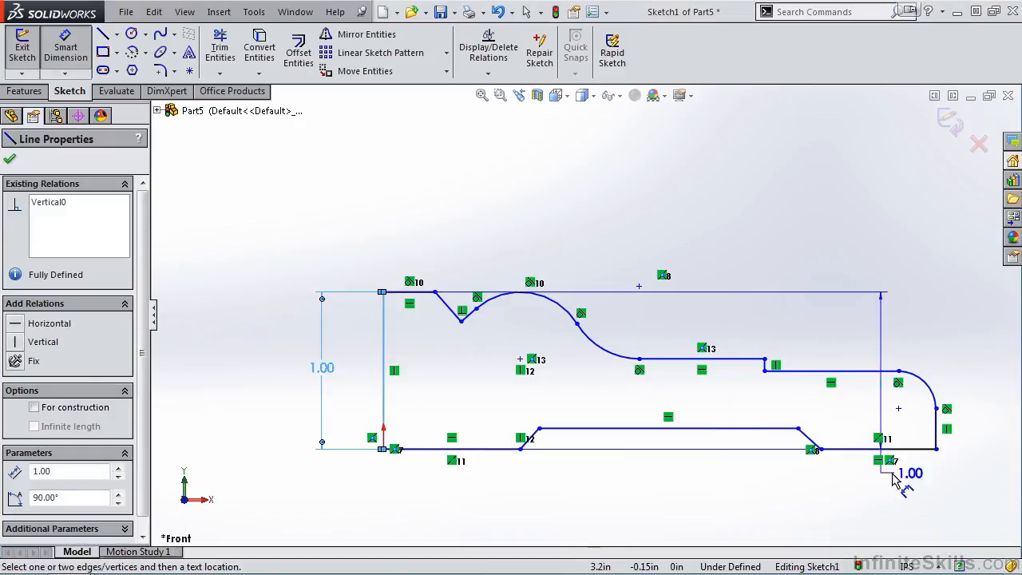
click(938, 436)
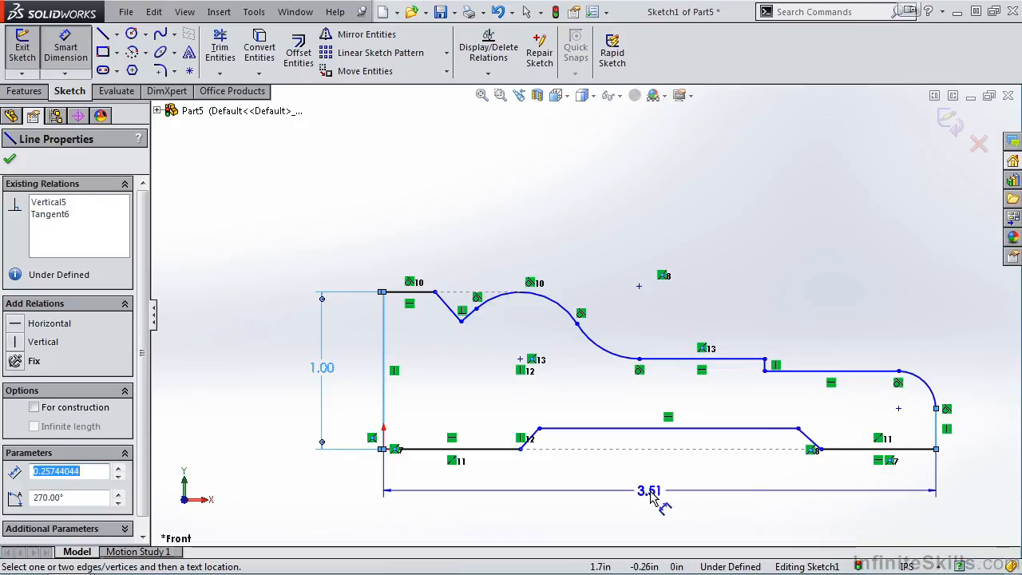
click(650, 496)
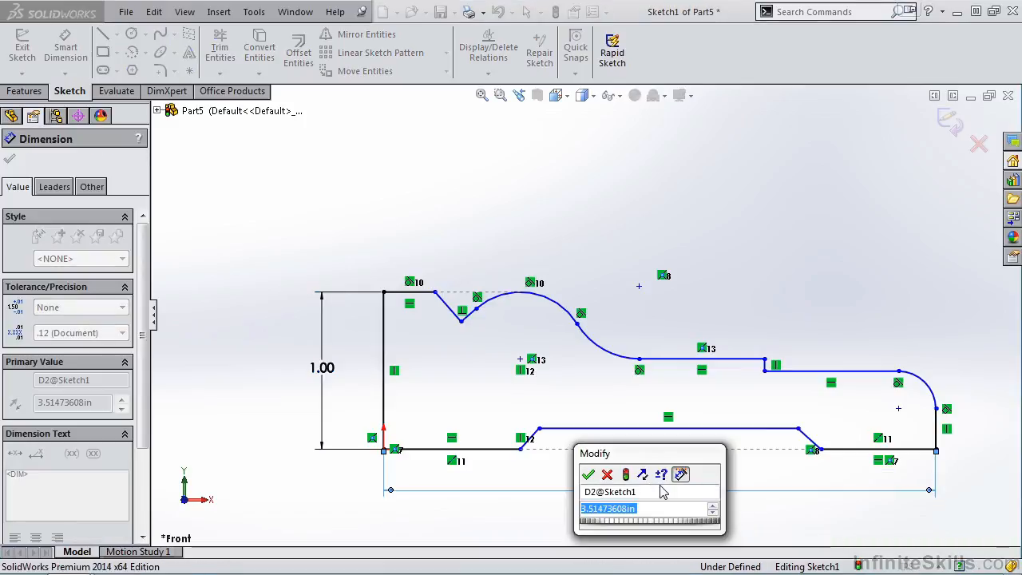
text(4.25)
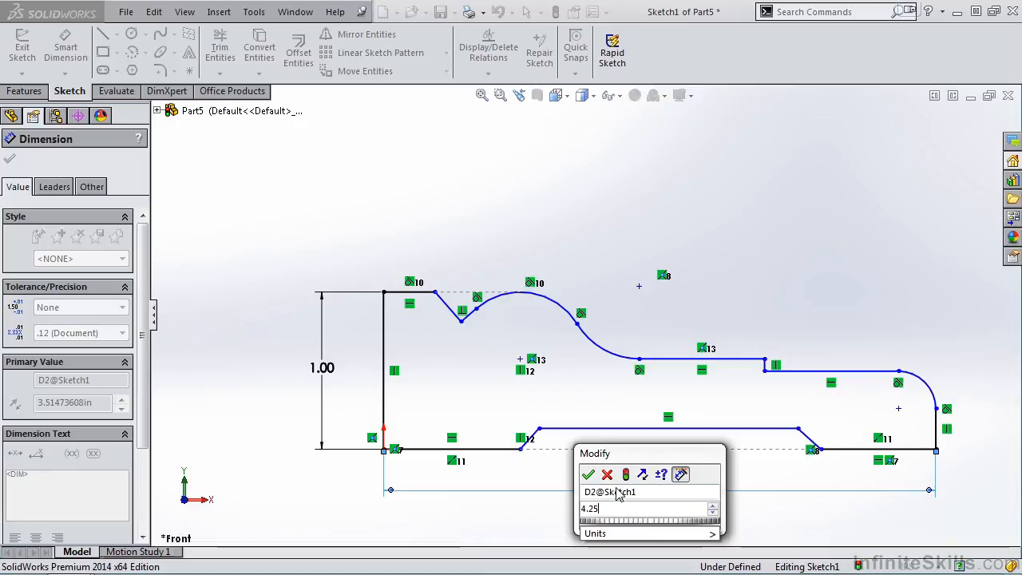
click(589, 474)
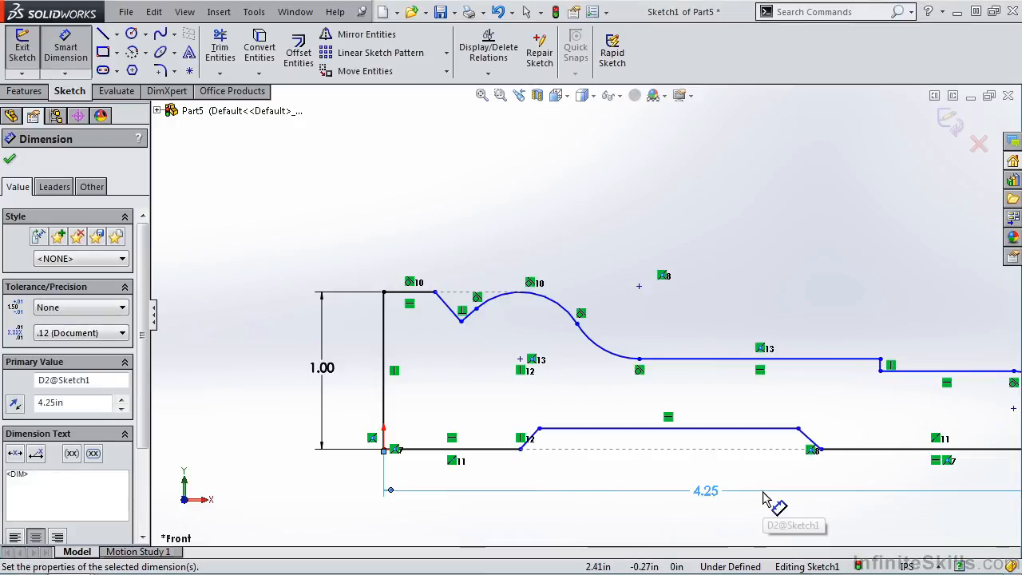
Dimension the upper-left horizontal line's length at 0.5 in
key(f)
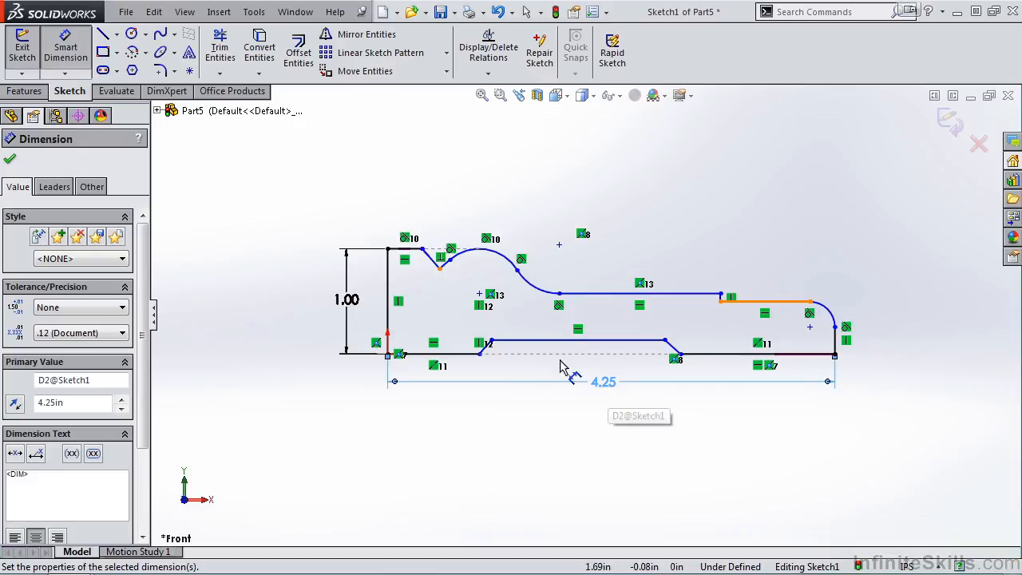
click(407, 250)
click(411, 212)
text(.5)
key(Return)
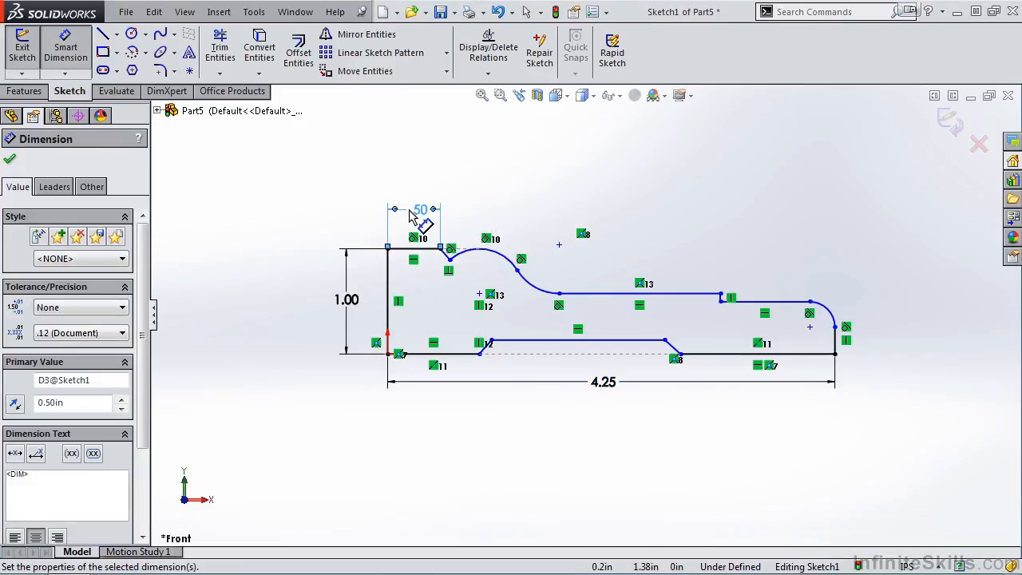
Dimension the convex arc with a radius of 0.375 in
scroll(439, 252, down, 3)
scroll(439, 252, down, 2)
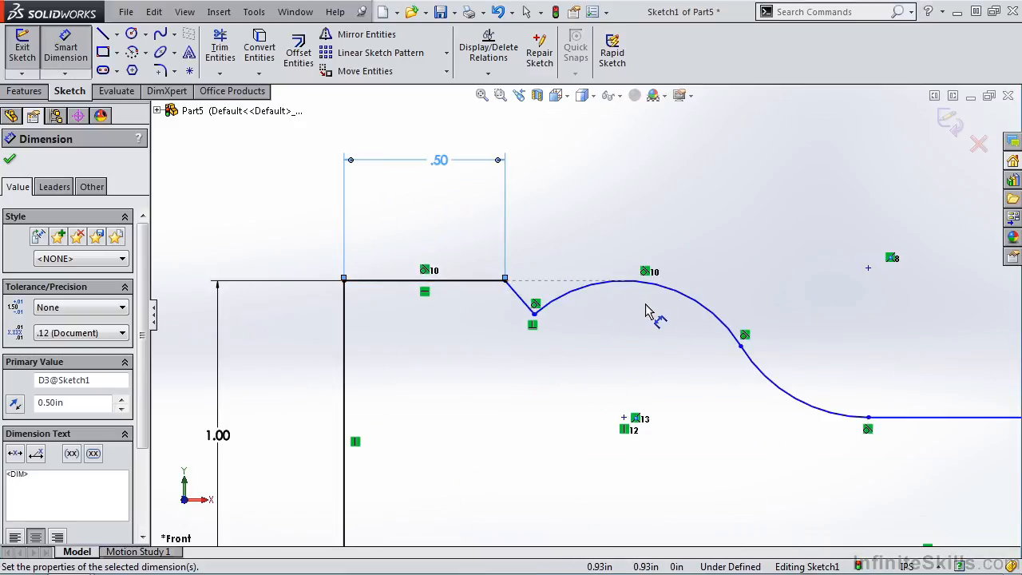
click(669, 290)
click(759, 202)
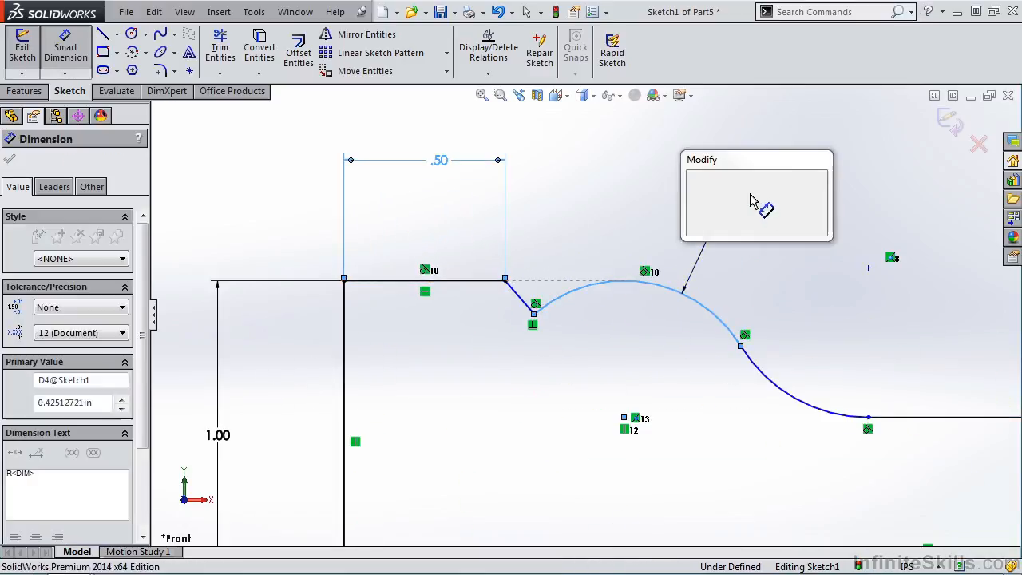
text(.375)
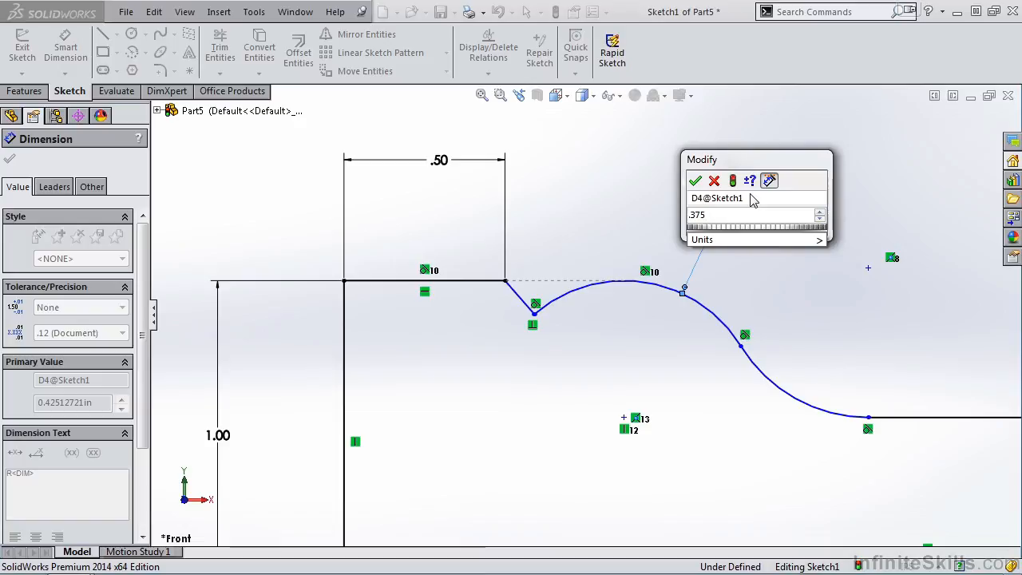
key(Return)
Dimension the horizontal distance from the upper-left line's end to the V-notch's lowest point at 0.125 in
click(505, 282)
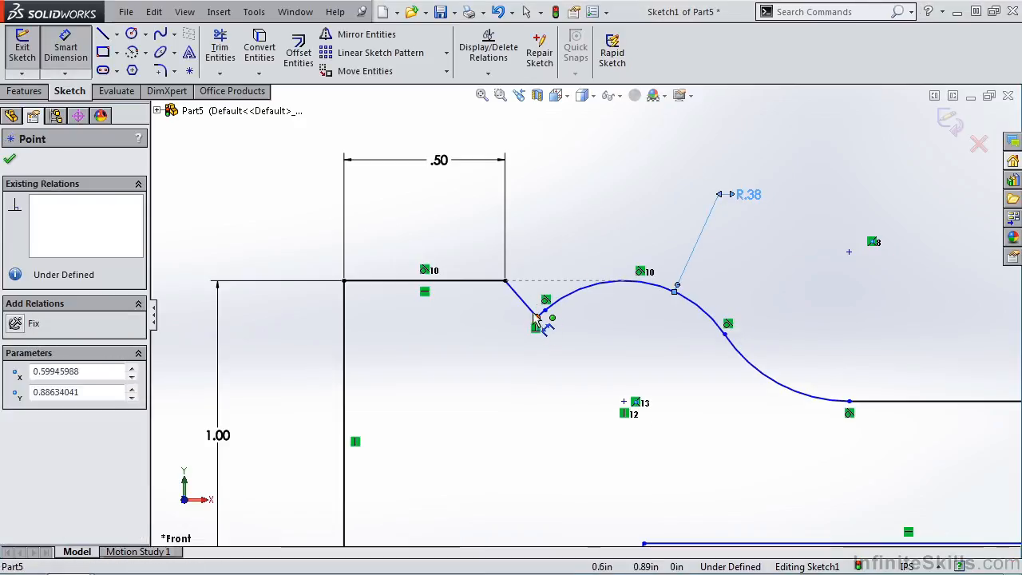
click(537, 317)
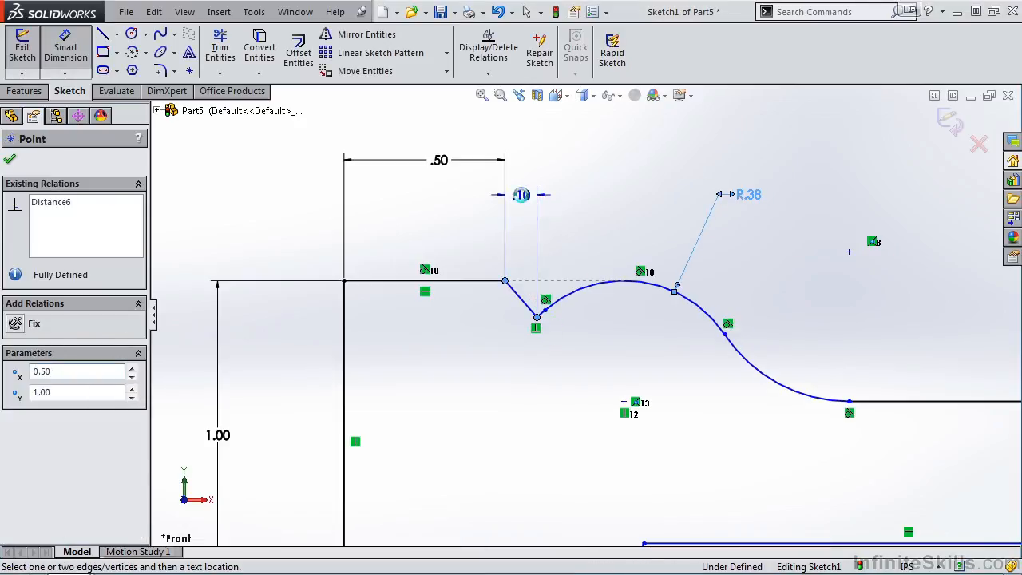
click(536, 209)
text(.125)
key(Return)
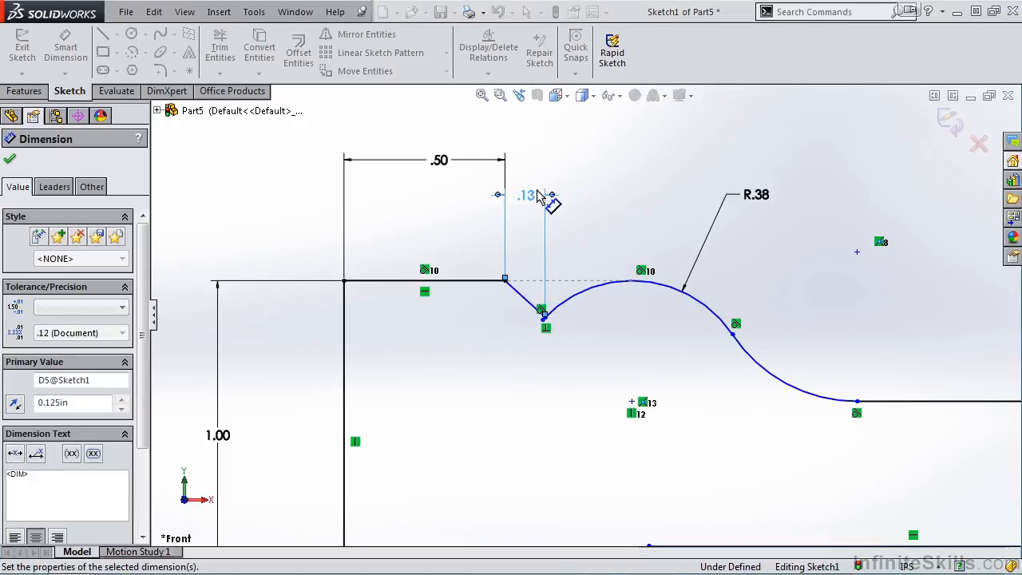
Dimension the concave arc with a radius of 1 in
key(f)
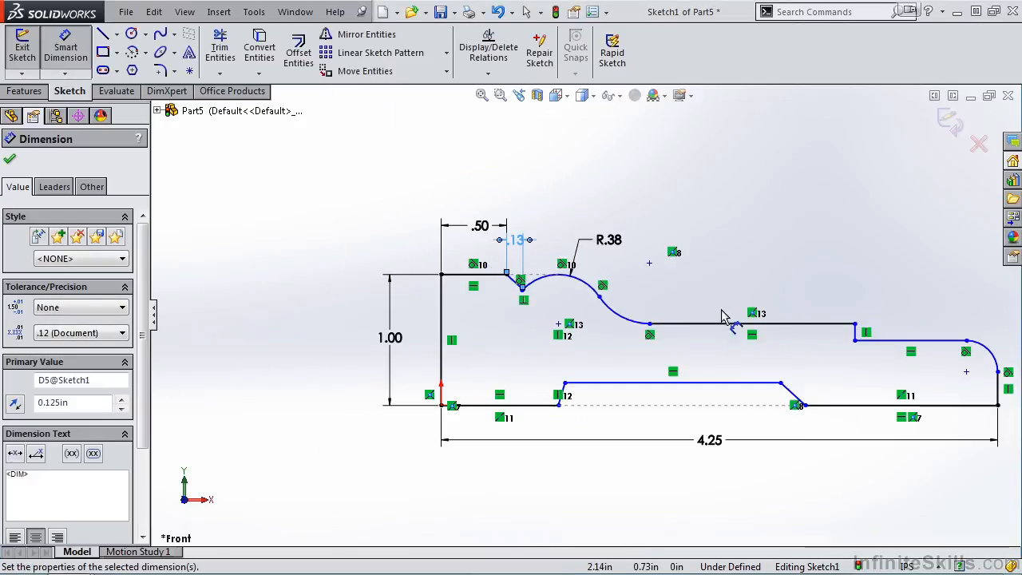
click(628, 317)
click(643, 292)
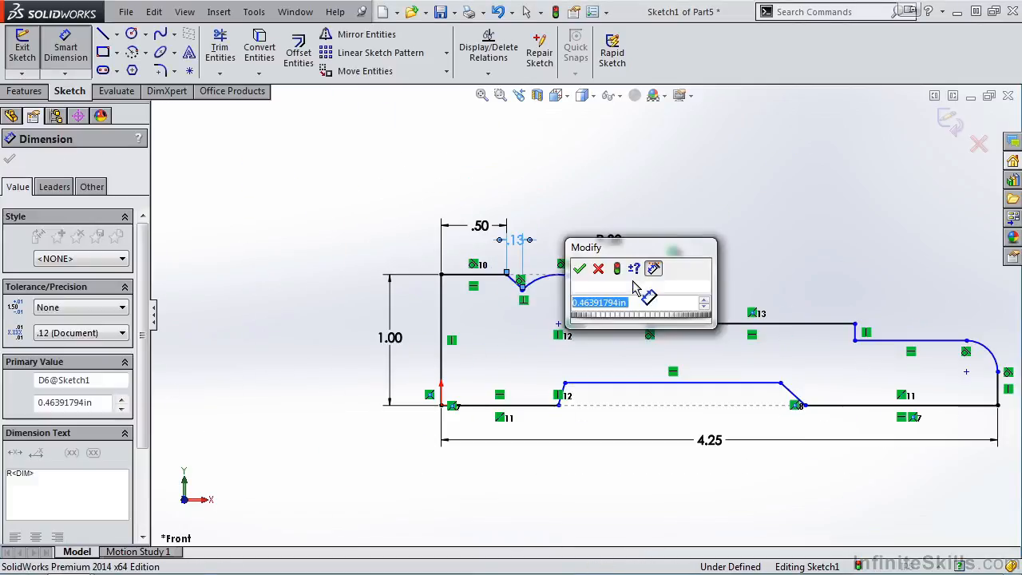
text(1)
key(Return)
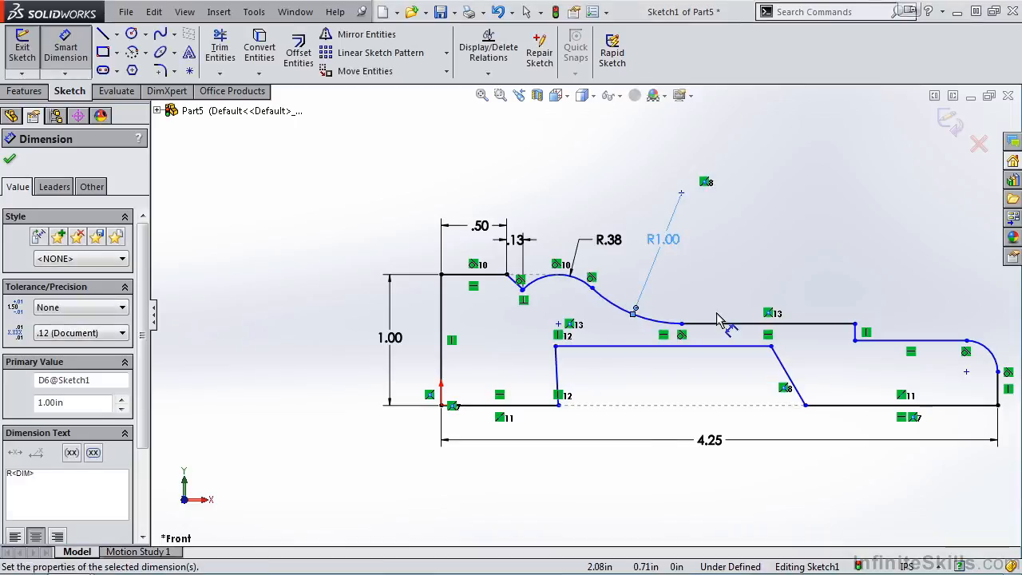
Dimension the horizontal line between the concave arc and the short vertical step at 0.75 in
click(769, 324)
click(775, 284)
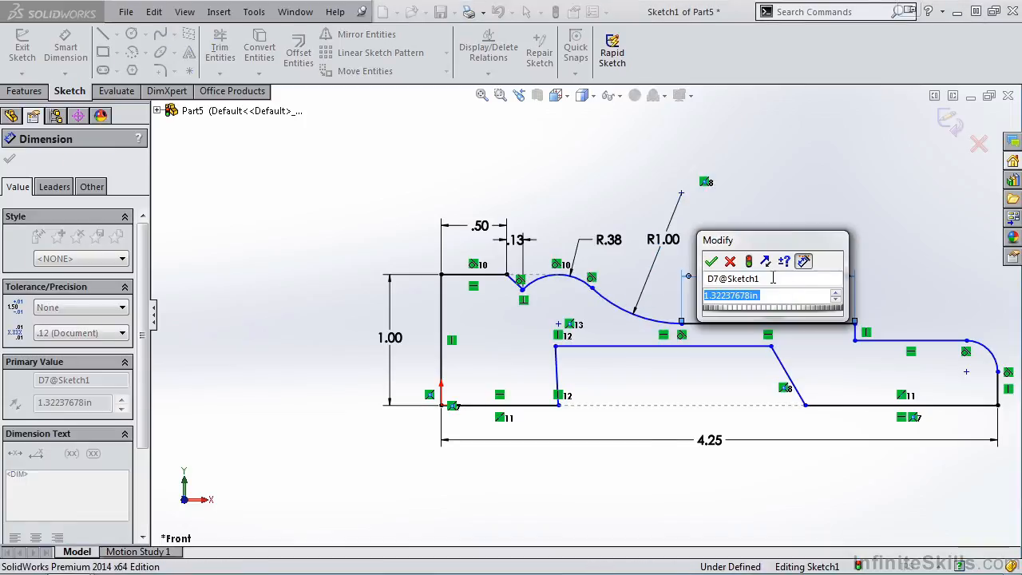
text(.75)
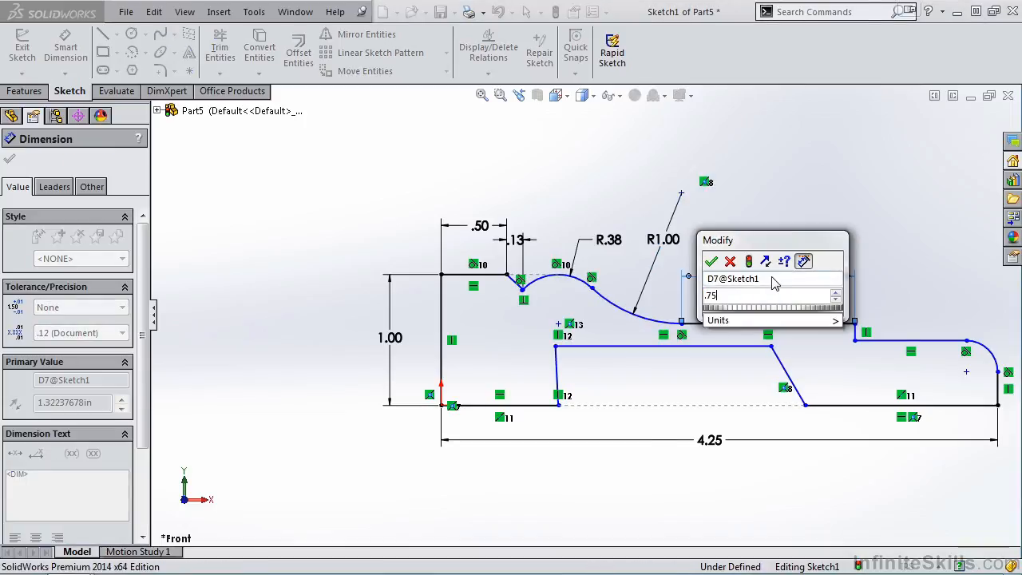
click(711, 262)
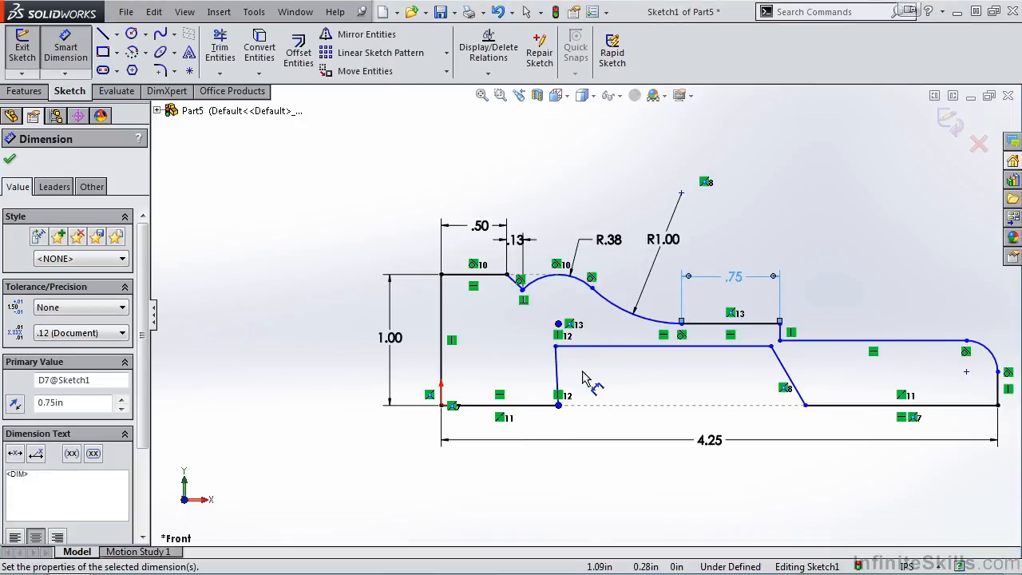
Dimension the rounded arc at the profile's right end with a radius of 0.375 in
click(780, 336)
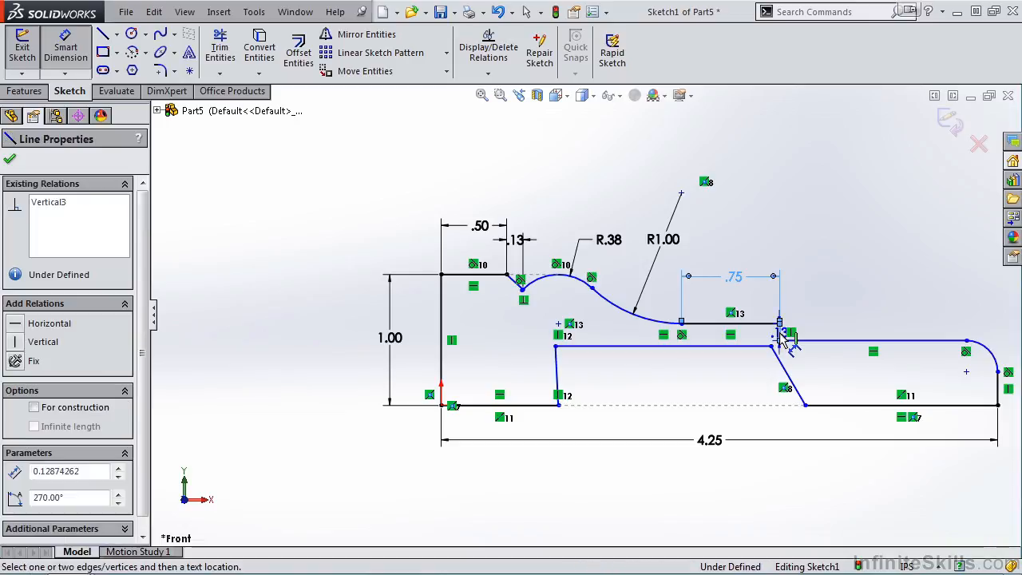
key(Escape)
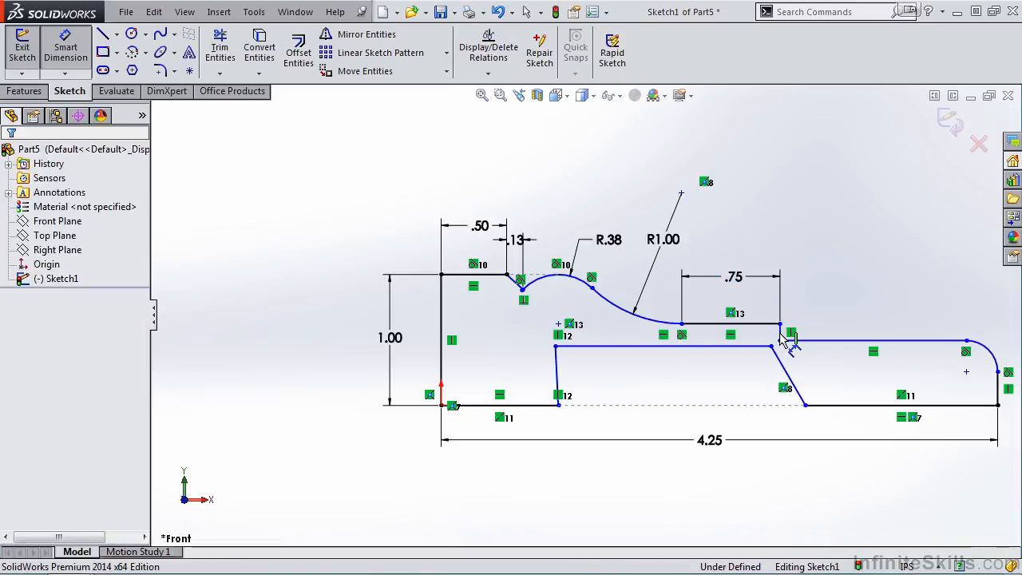
click(989, 349)
click(1015, 316)
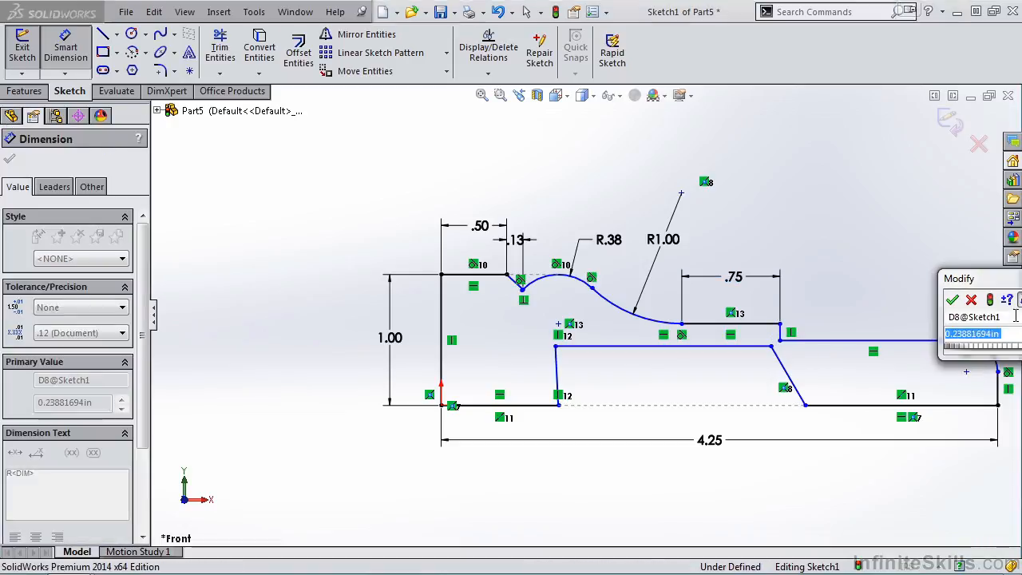
text(.375)
key(Return)
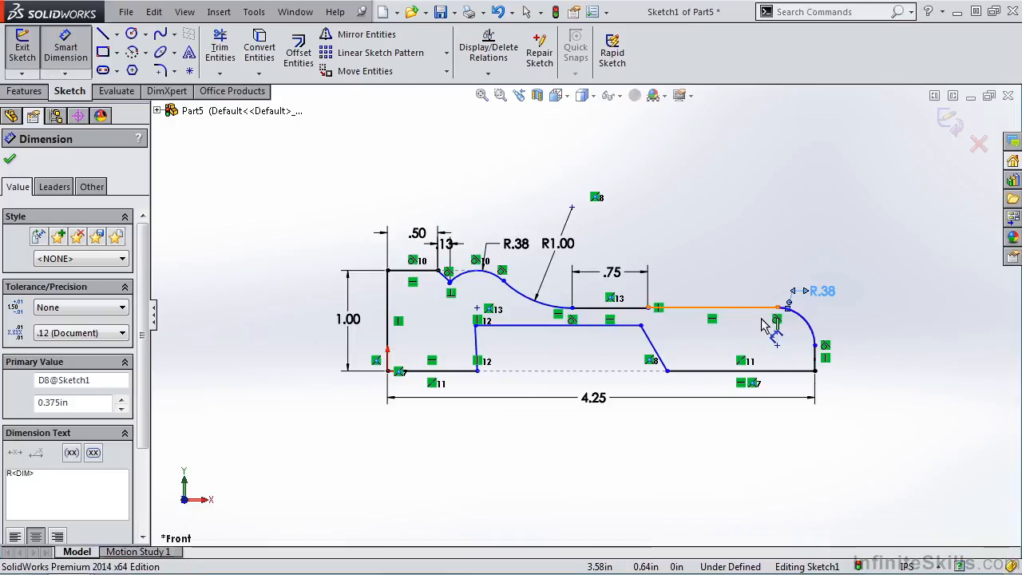
Dimension the vertical distance between the right-hand bottom line and the long horizontal line leading into the end arc at 0.563 in
click(773, 371)
click(777, 371)
click(867, 344)
text(.563)
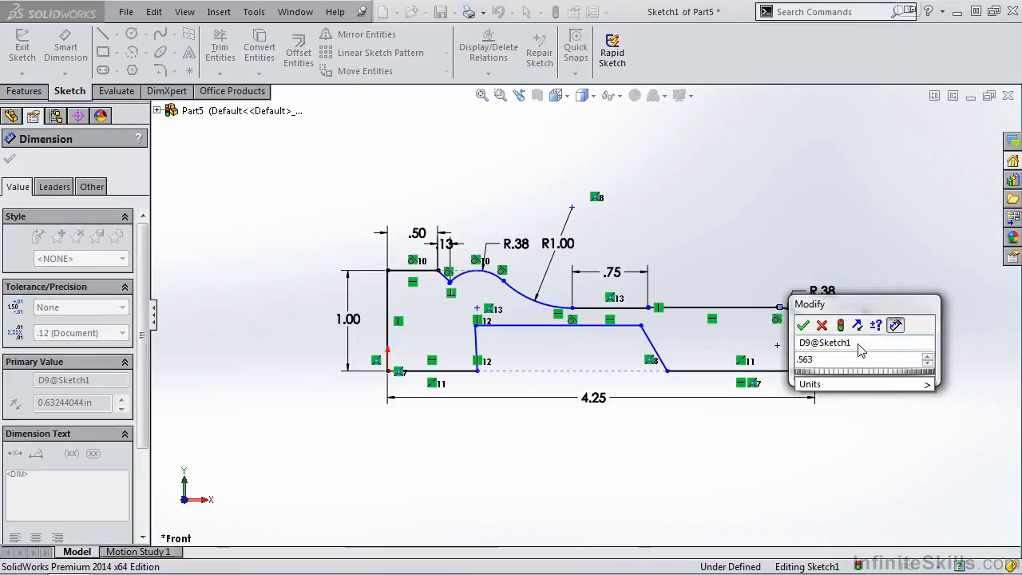
click(803, 326)
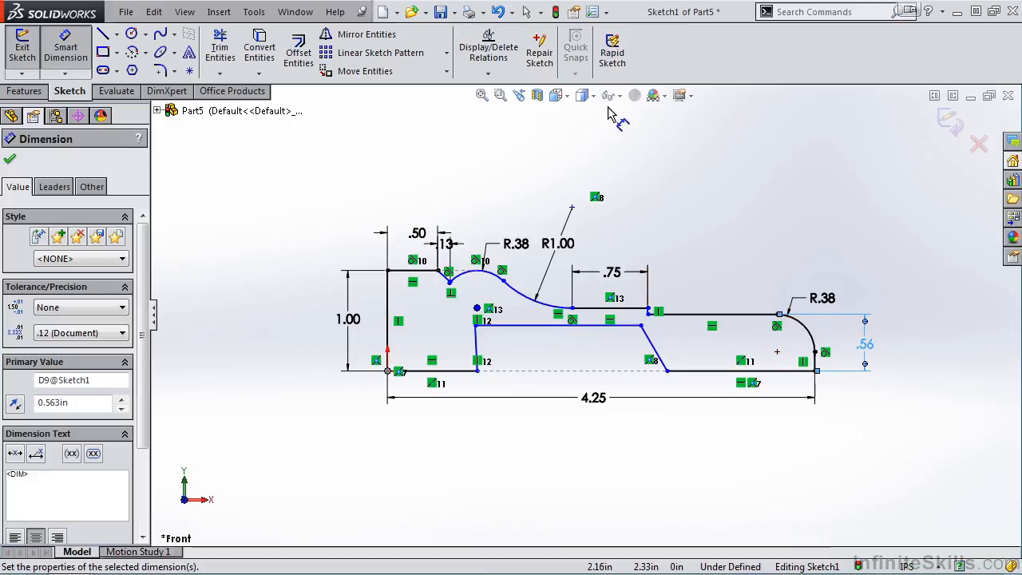
Set the document's length units to three decimal places (.123)
click(608, 14)
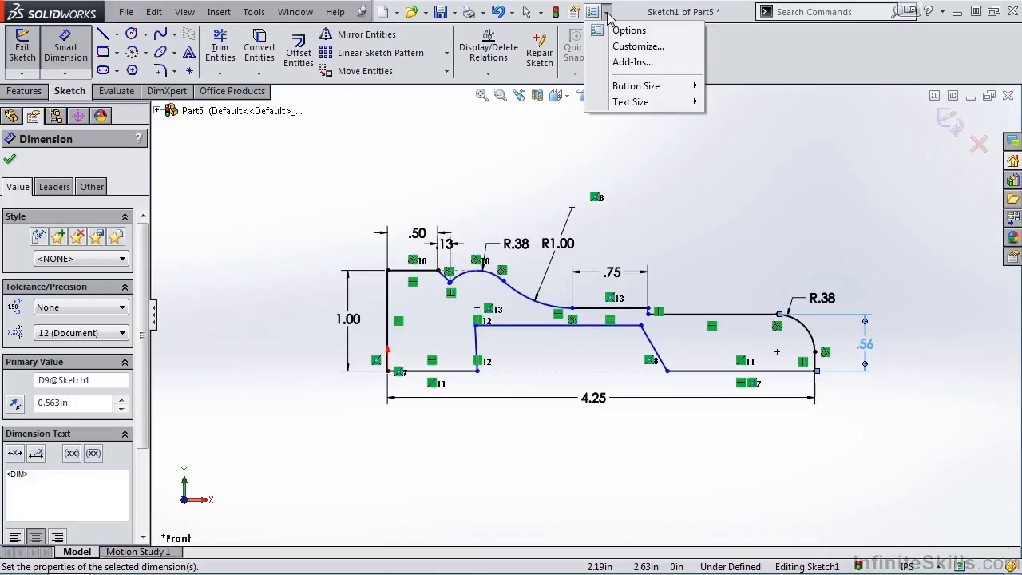
click(628, 30)
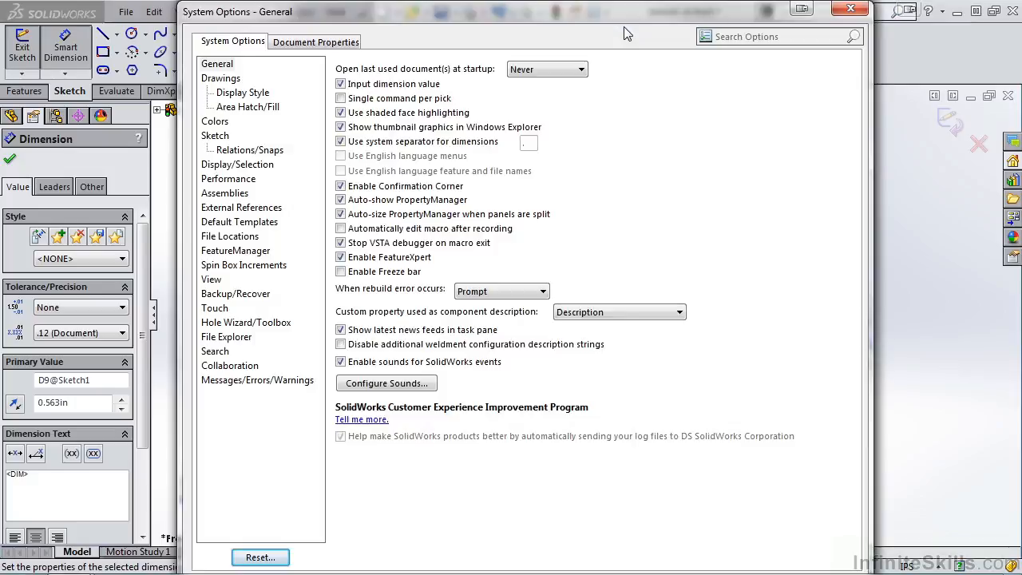
click(323, 46)
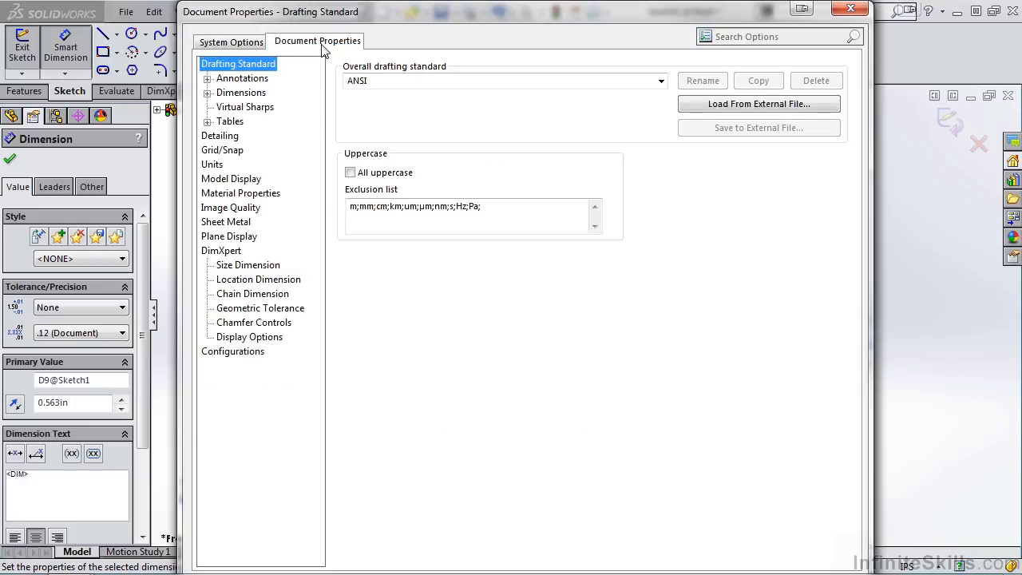
click(214, 166)
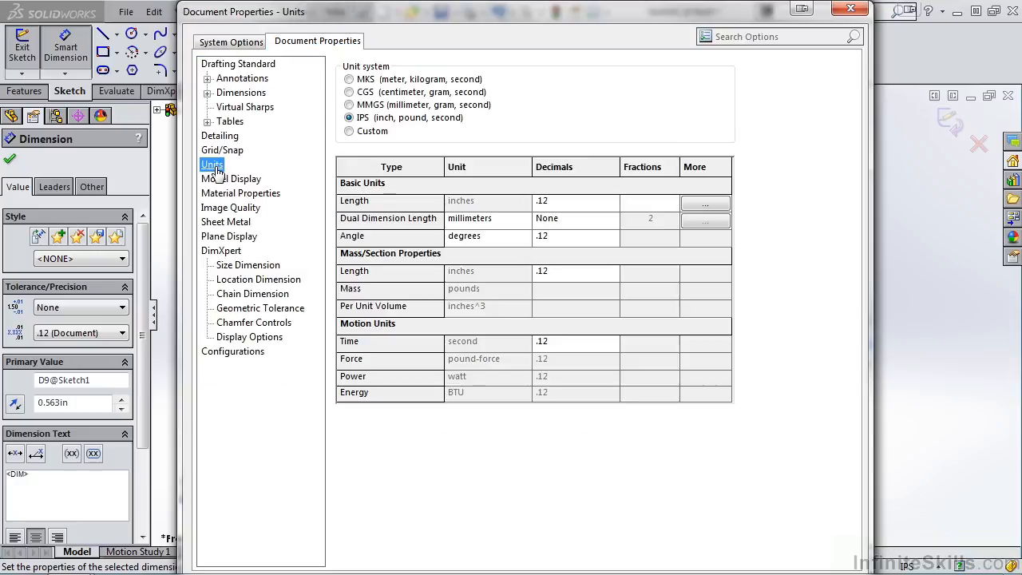
click(612, 202)
click(582, 234)
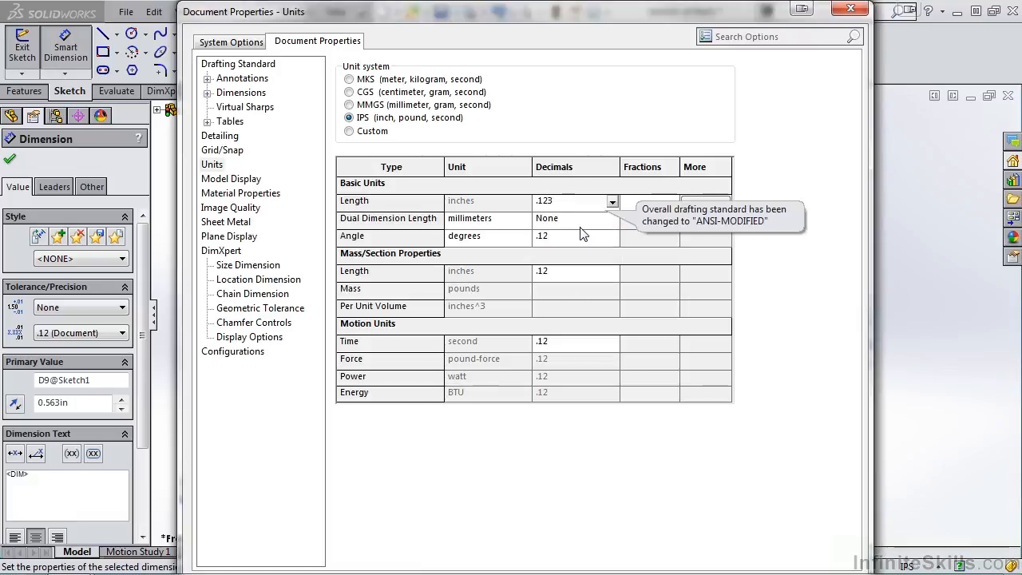
key(Return)
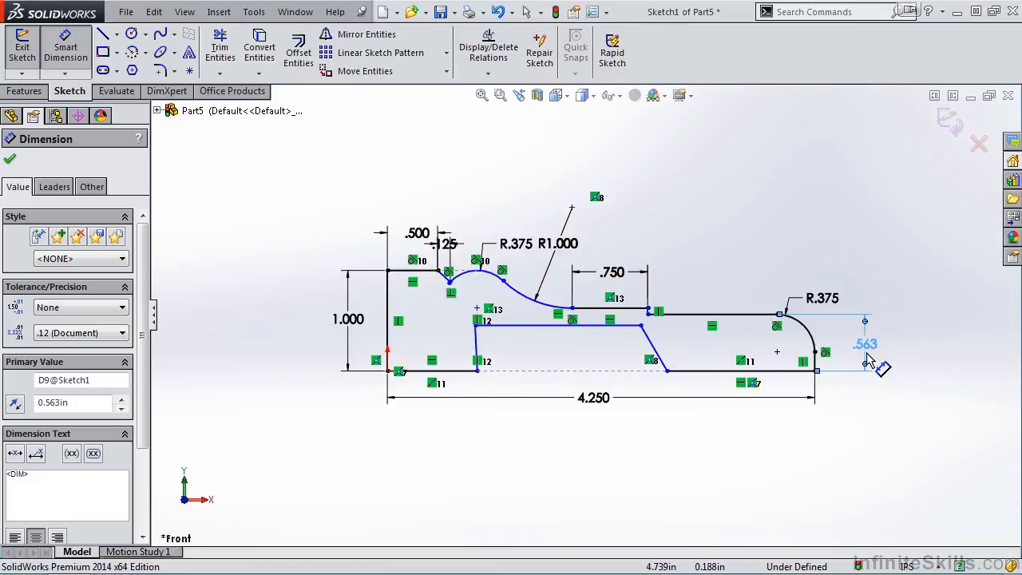
Dimension the bottom line between the recess and the profile's right end at 1 in
click(762, 374)
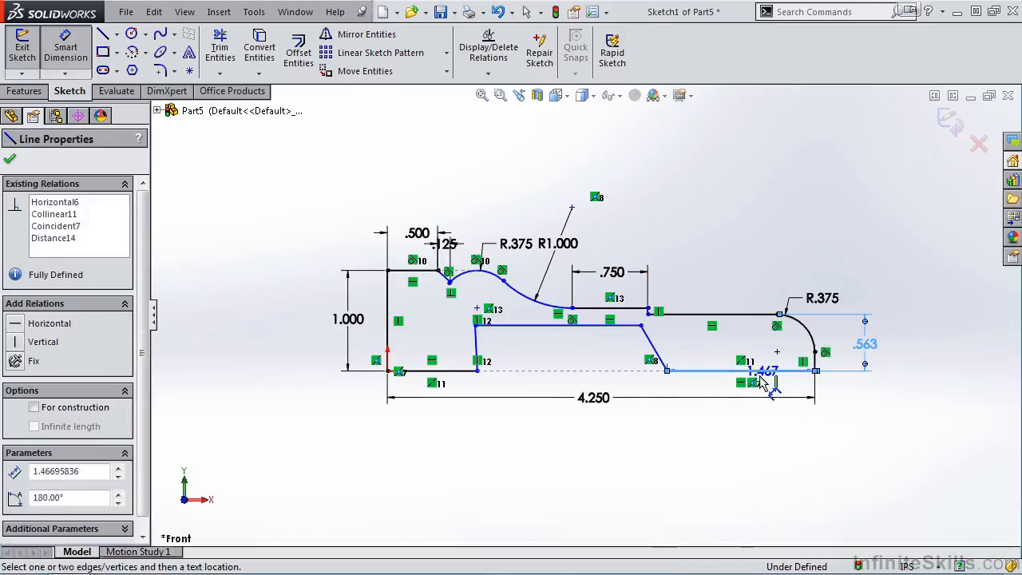
click(707, 397)
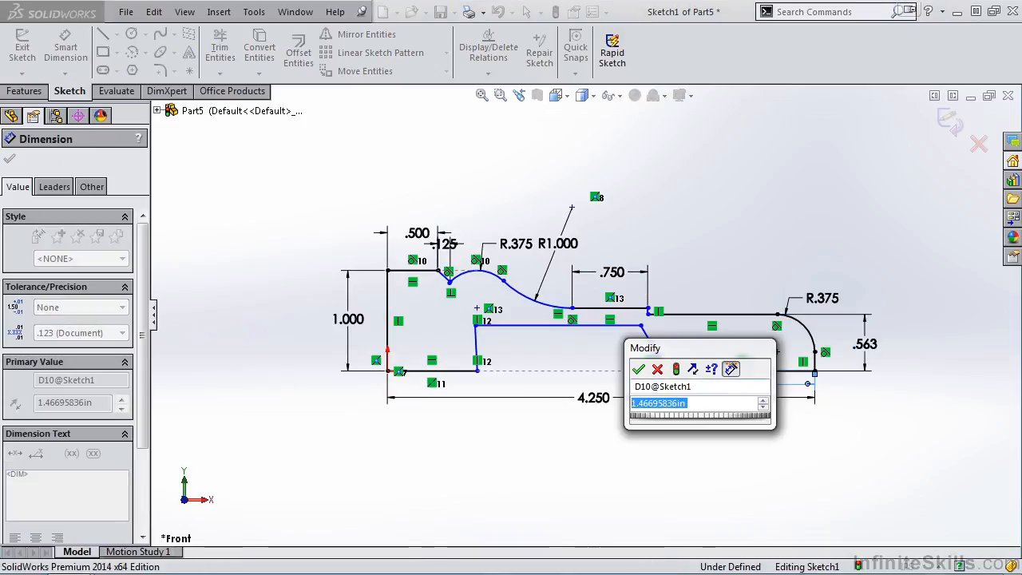
text(0)
key(Return)
Dimension the recess's right slanted line at 45° to the bottom line and delete its coincident relation with the 1 in arc's center
click(701, 357)
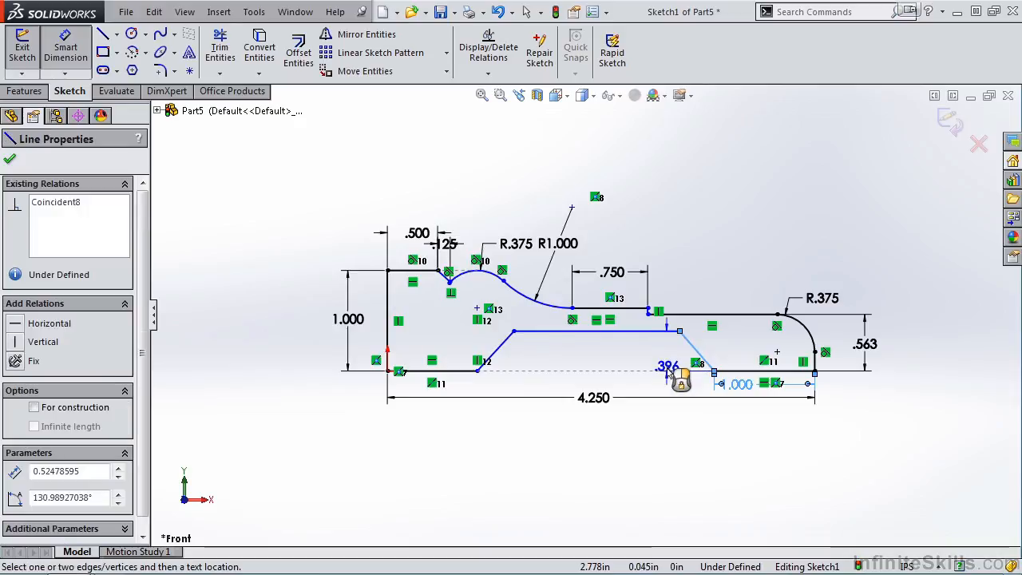
click(747, 372)
click(678, 359)
text(45)
key(Return)
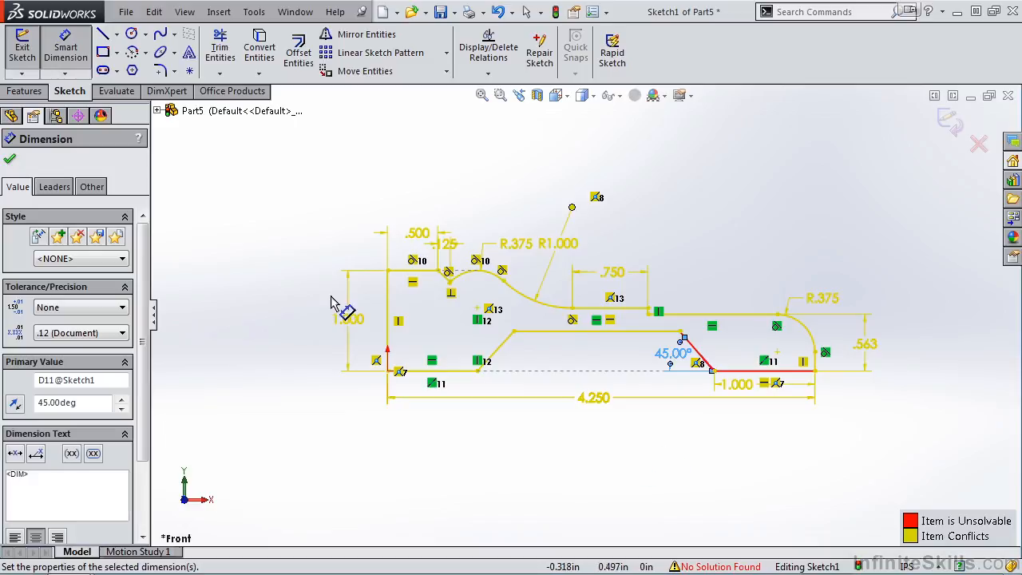
click(11, 161)
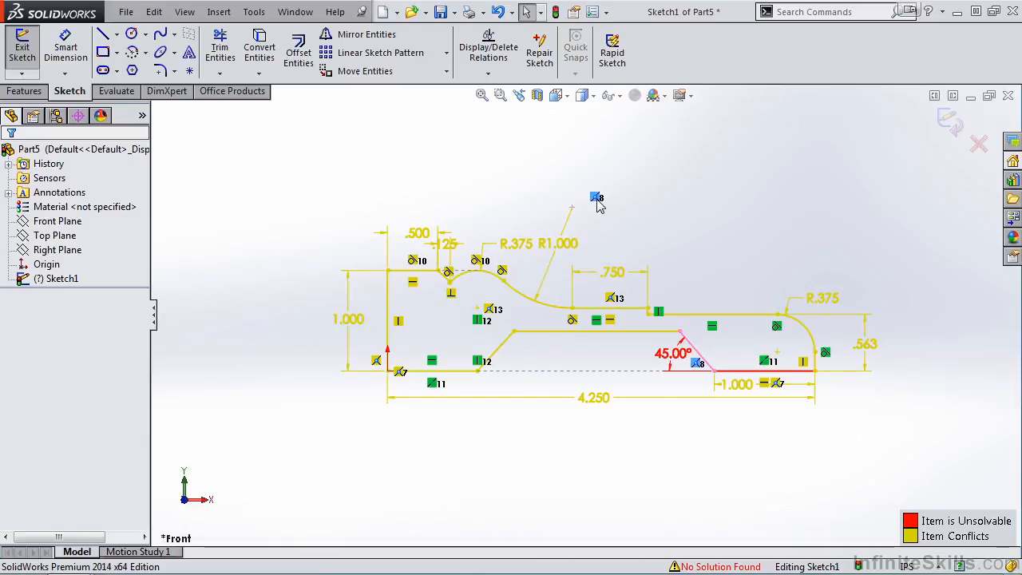
key(Delete)
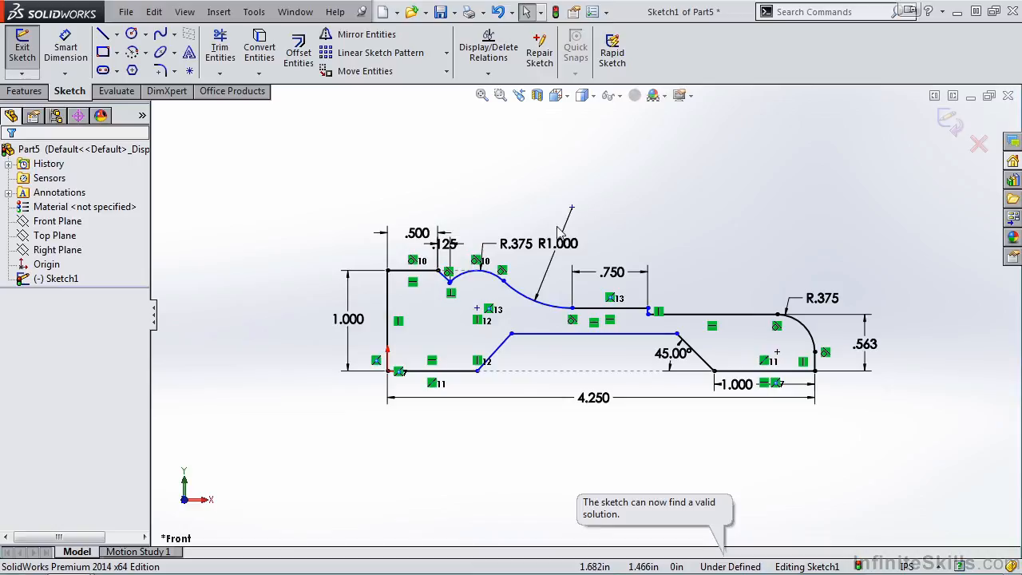
Dimension the angle between the recess's left slanted line and the left-hand bottom line at 45°
click(65, 45)
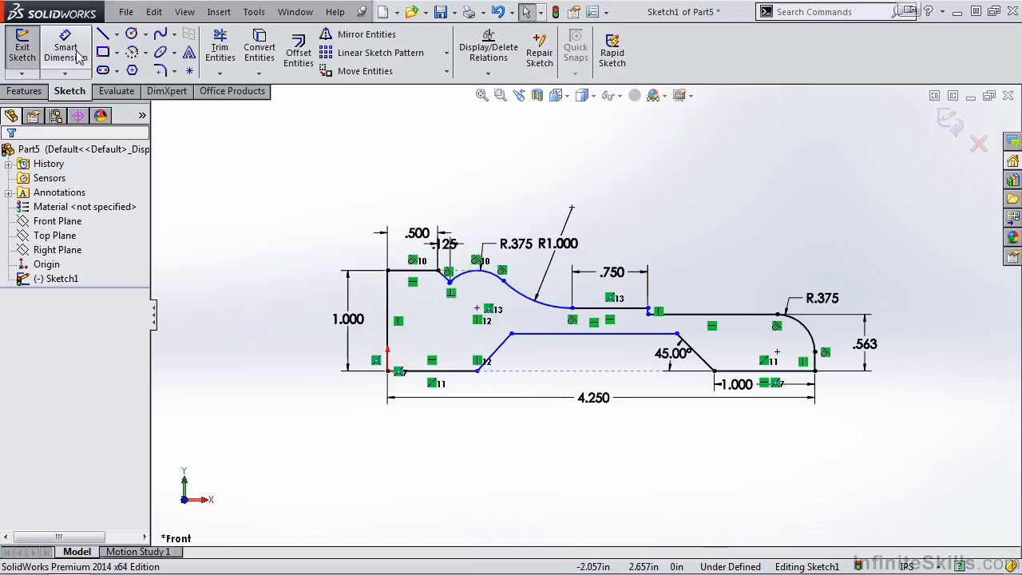
click(505, 349)
click(467, 371)
click(517, 354)
text(45)
key(Return)
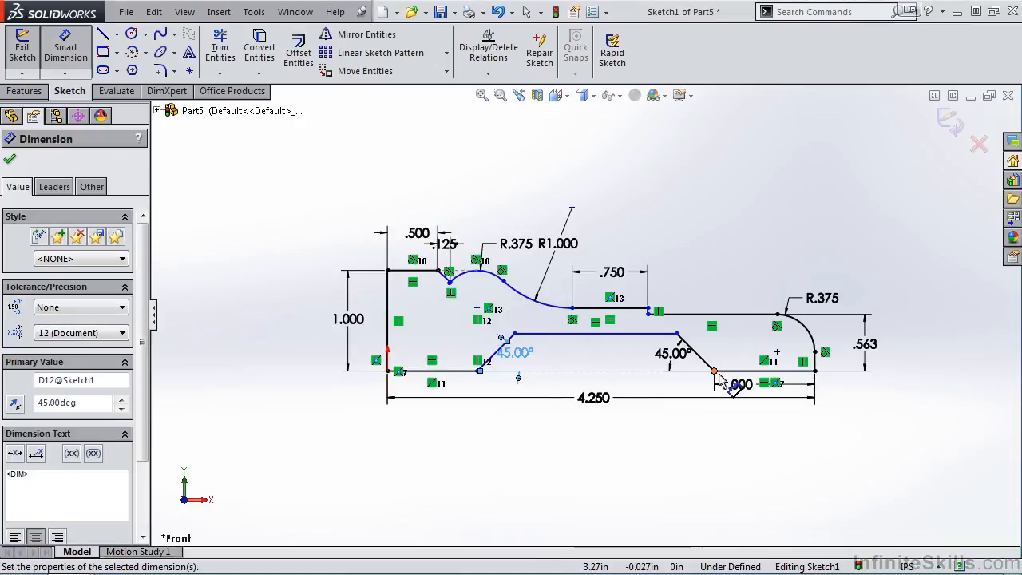
Dimension the recess depth between the right-hand bottom line and the recess's horizontal line at 0.063 in
click(723, 372)
click(654, 334)
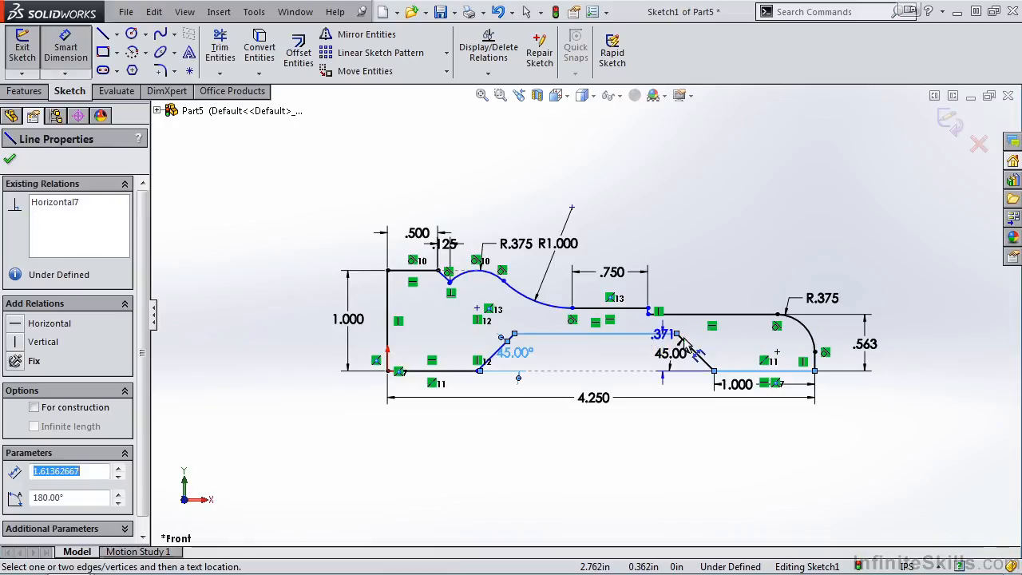
click(739, 357)
text(.063)
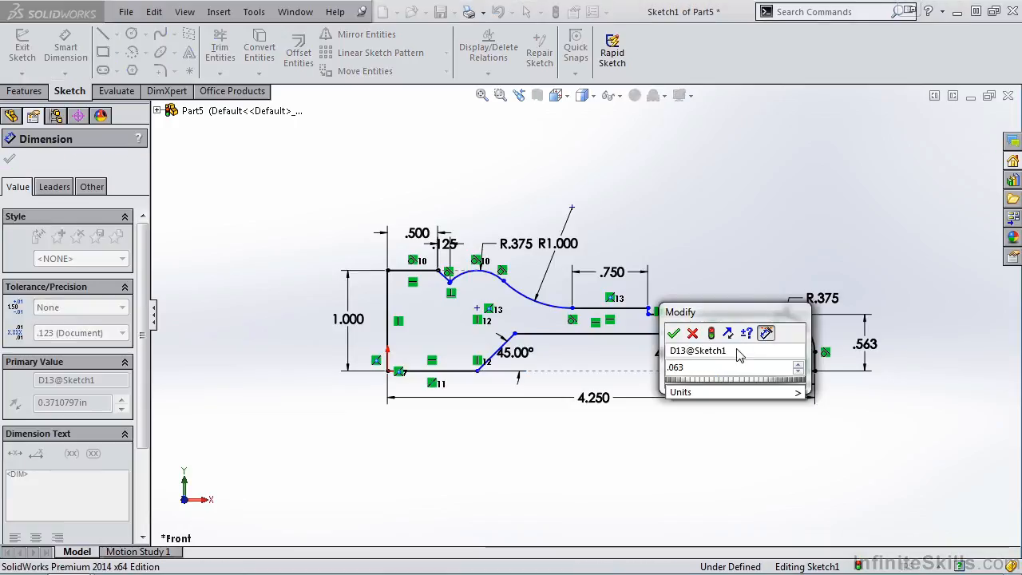
click(674, 333)
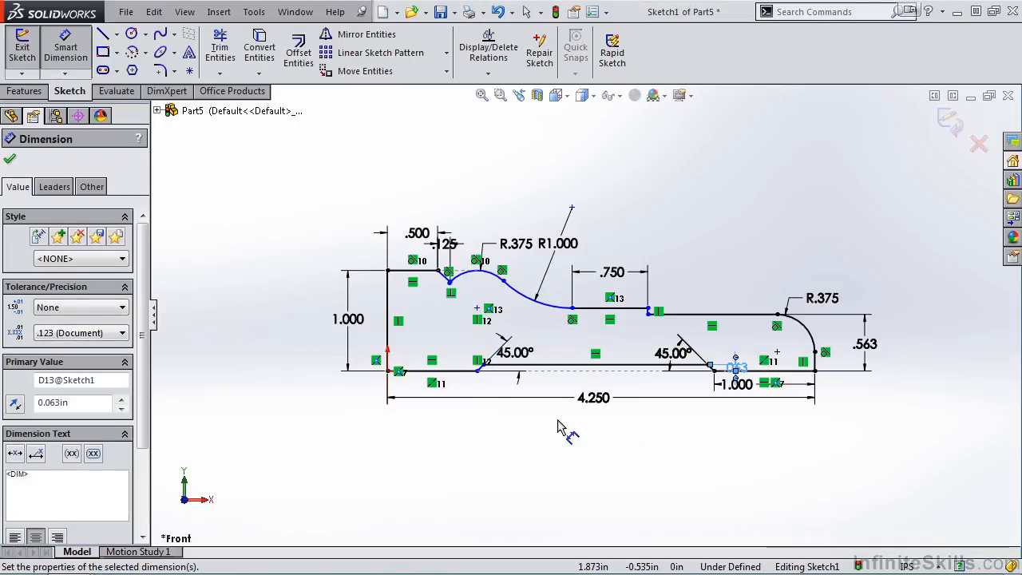
Dimension the bottom line between the origin and the recess's left edge at 1 in
click(443, 370)
click(462, 393)
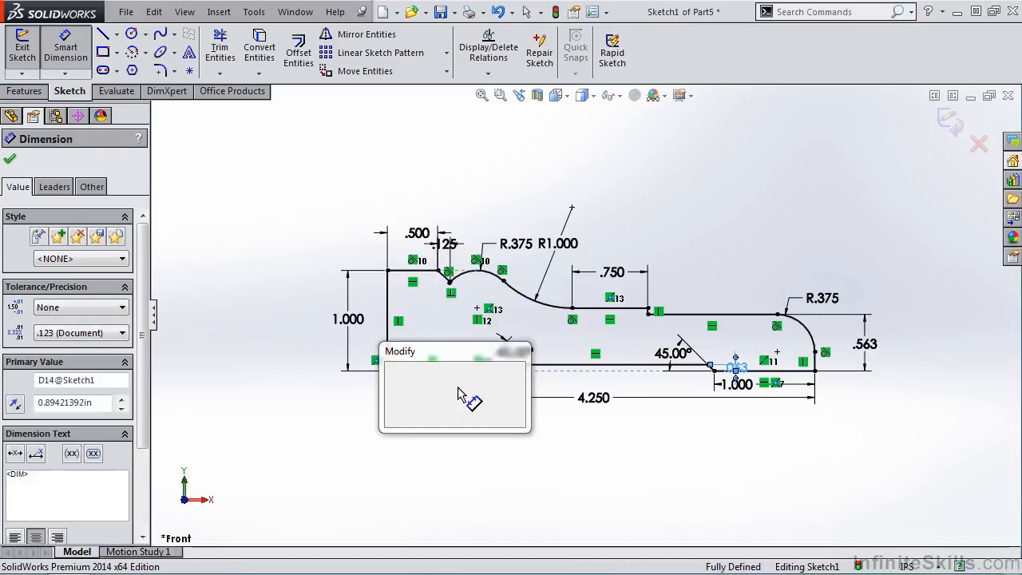
key(Return)
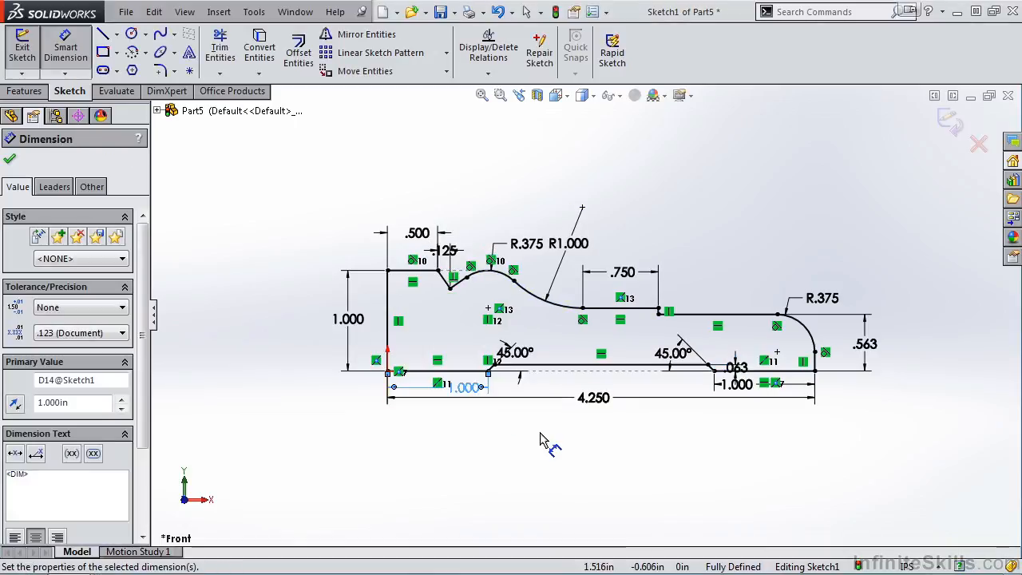